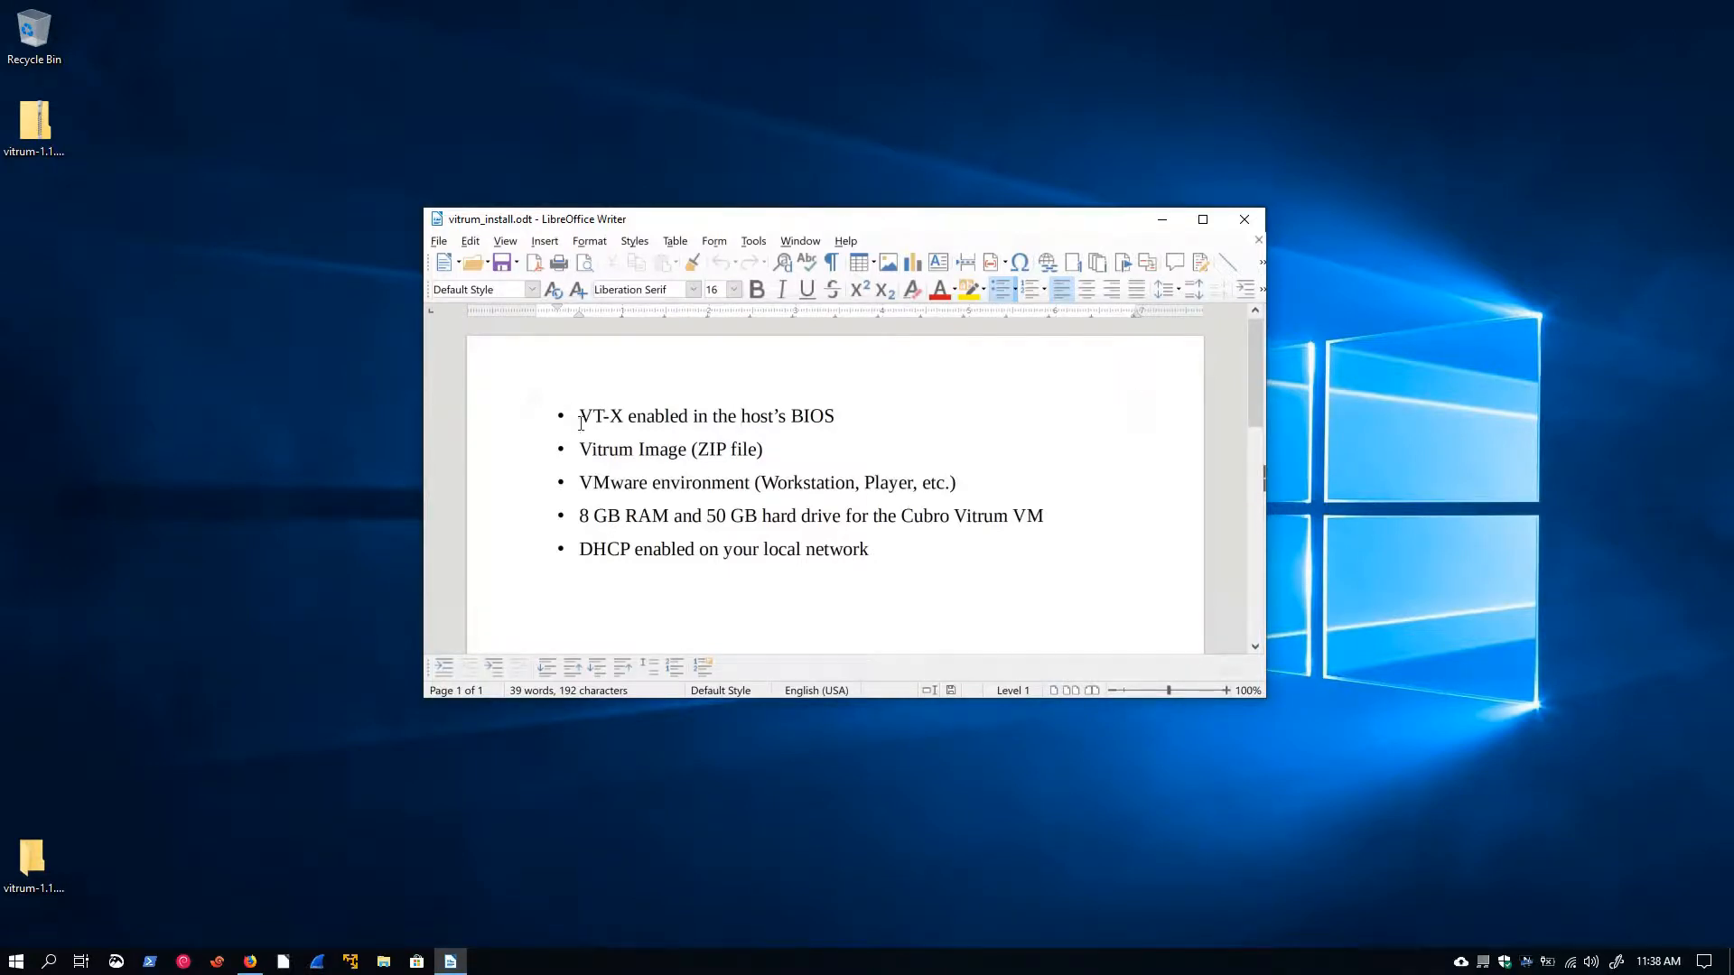
Go through each line of the requirements list in the installation document
drag(580, 422, 833, 415)
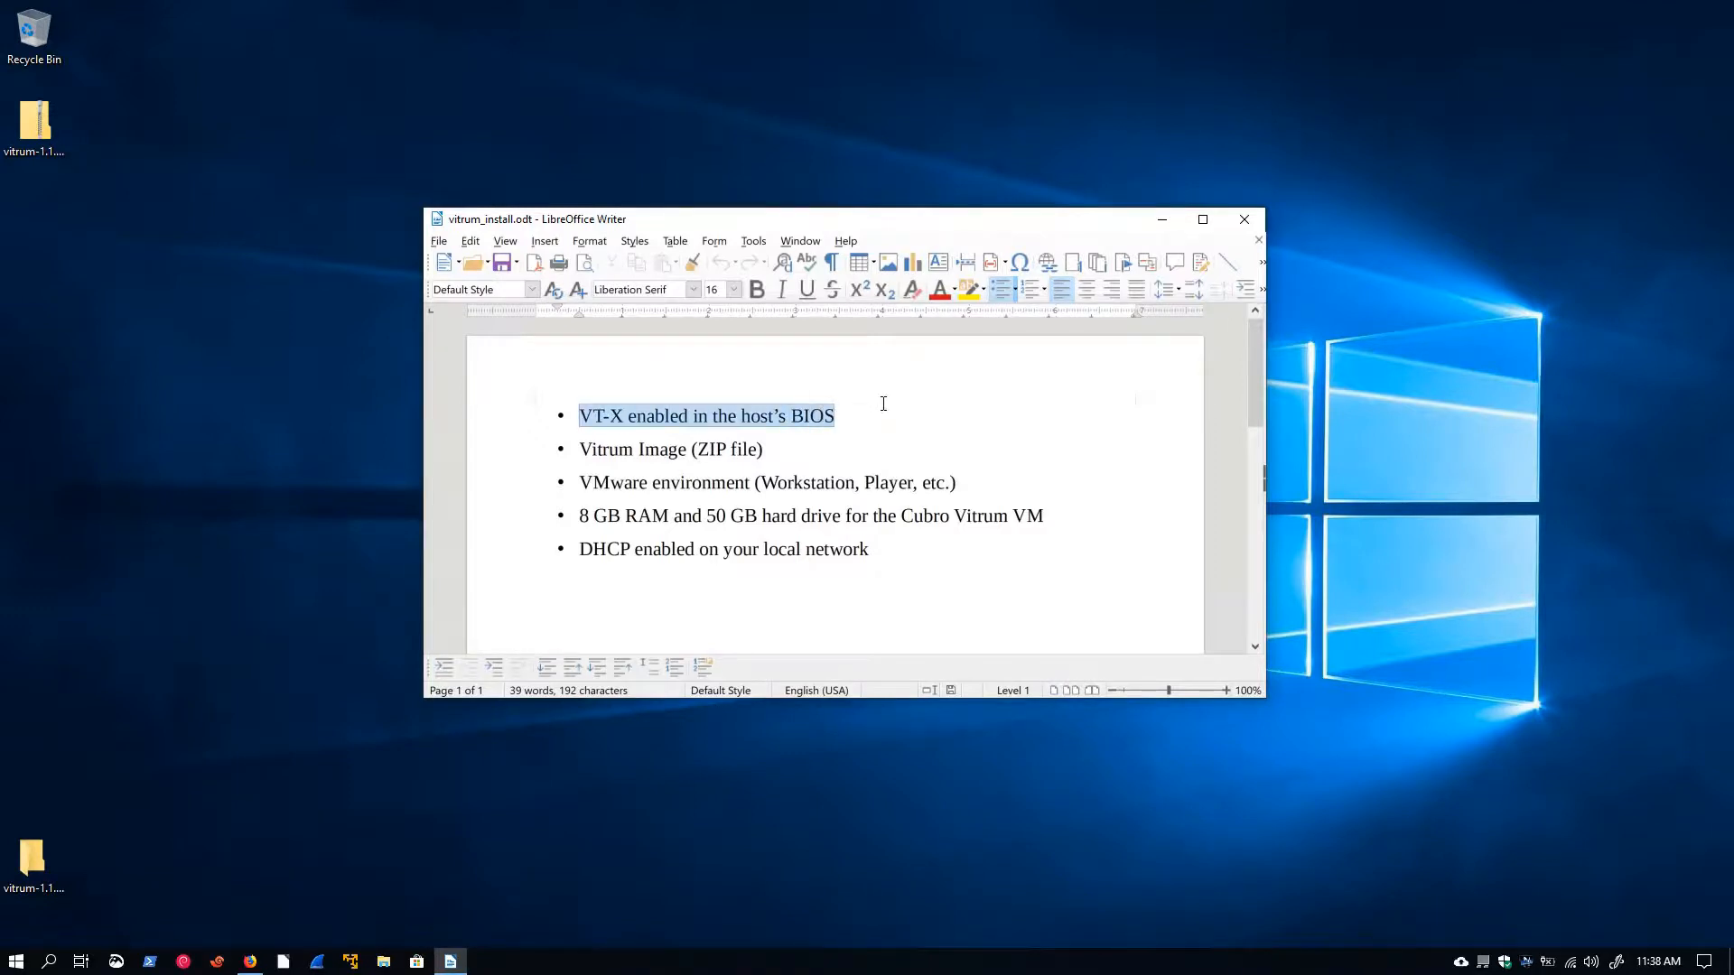
click(709, 372)
drag(579, 449, 747, 450)
mouse_move(10, 128)
mouse_down()
mouse_move(208, 159)
mouse_move(44, 123)
mouse_up()
click(633, 483)
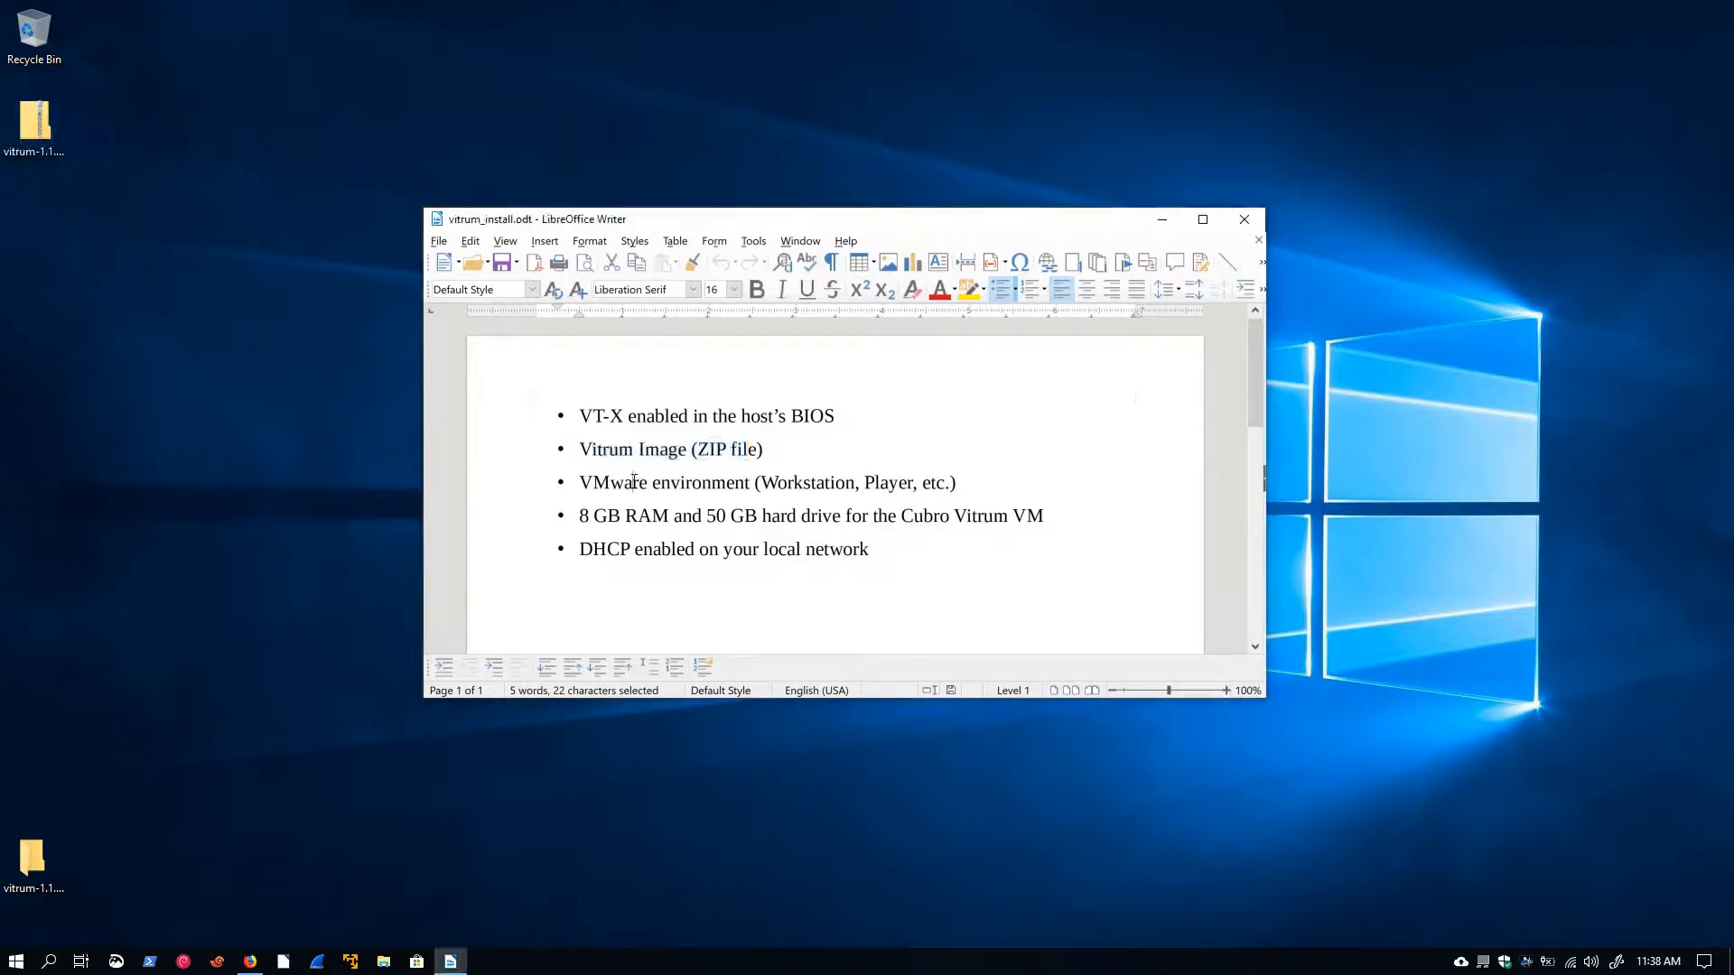
drag(578, 482, 681, 484)
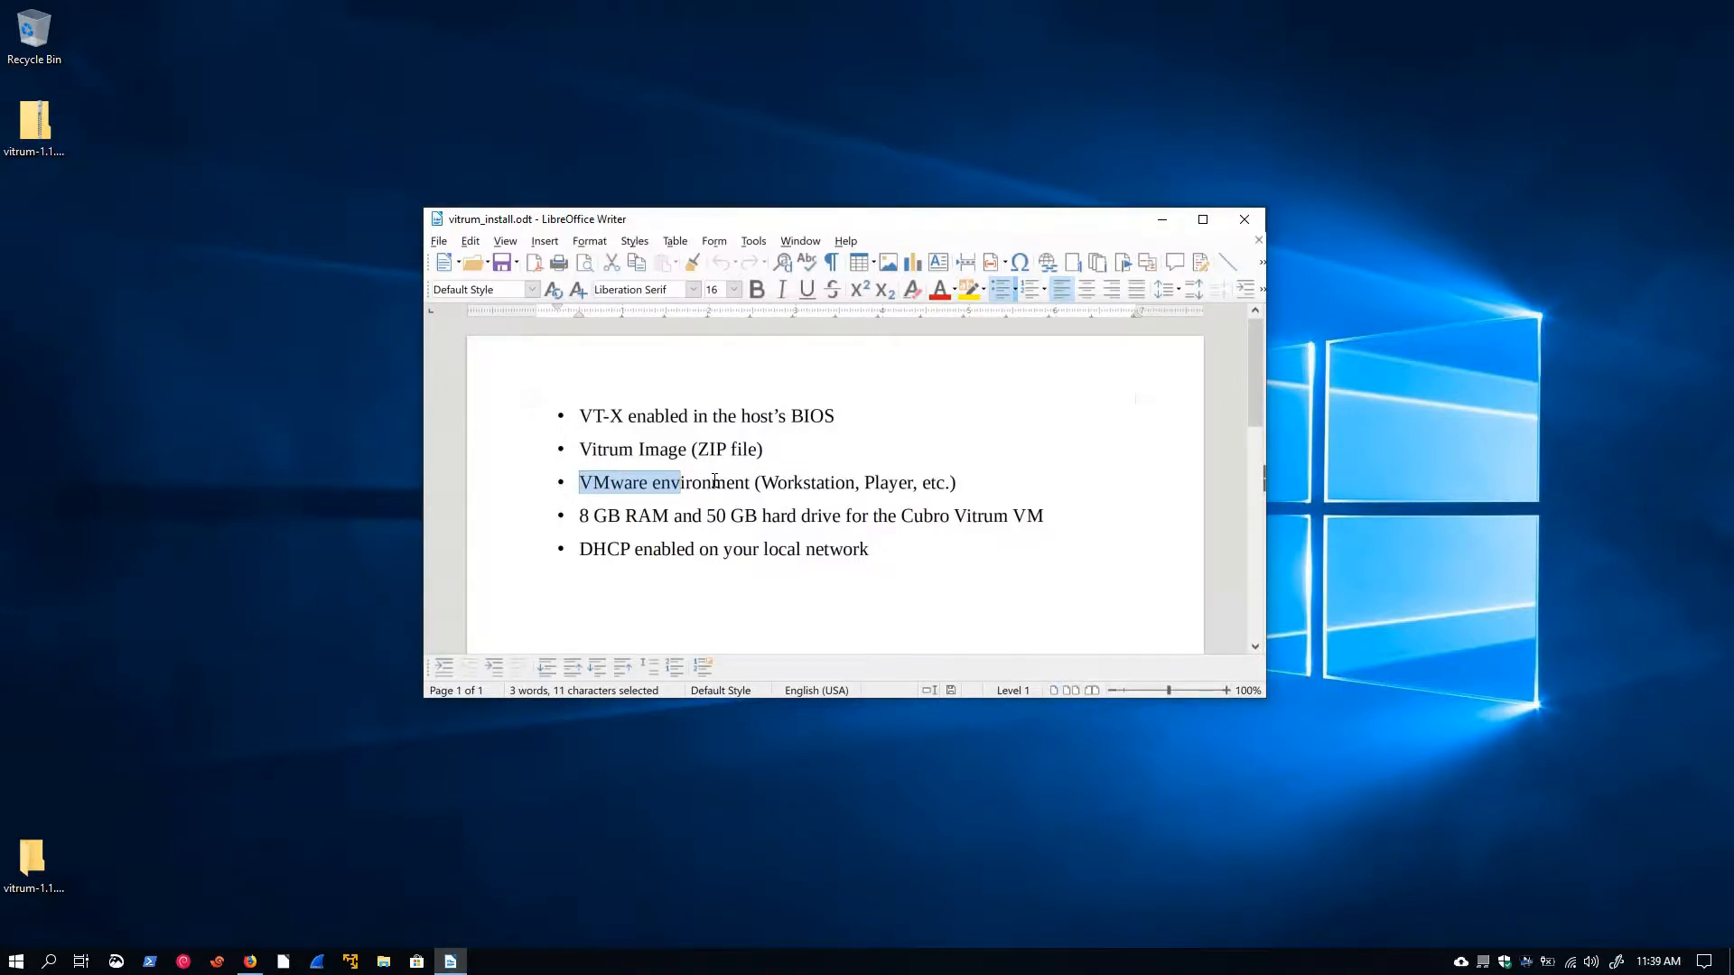
drag(578, 516, 781, 526)
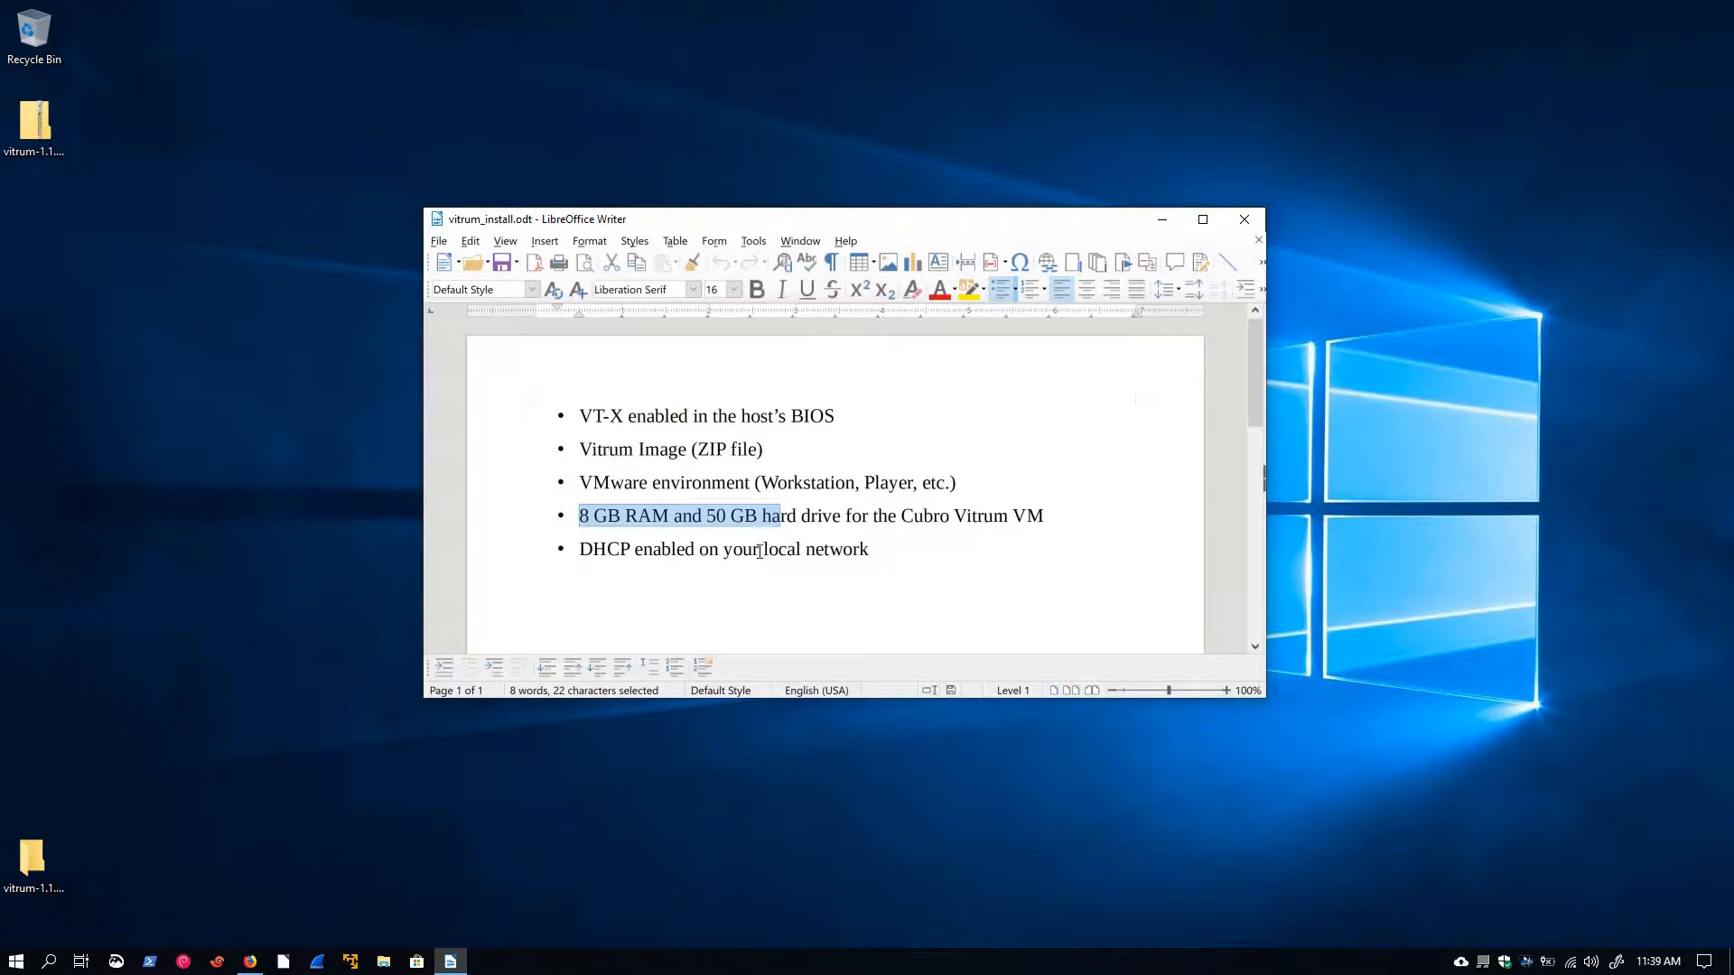
drag(579, 548, 728, 549)
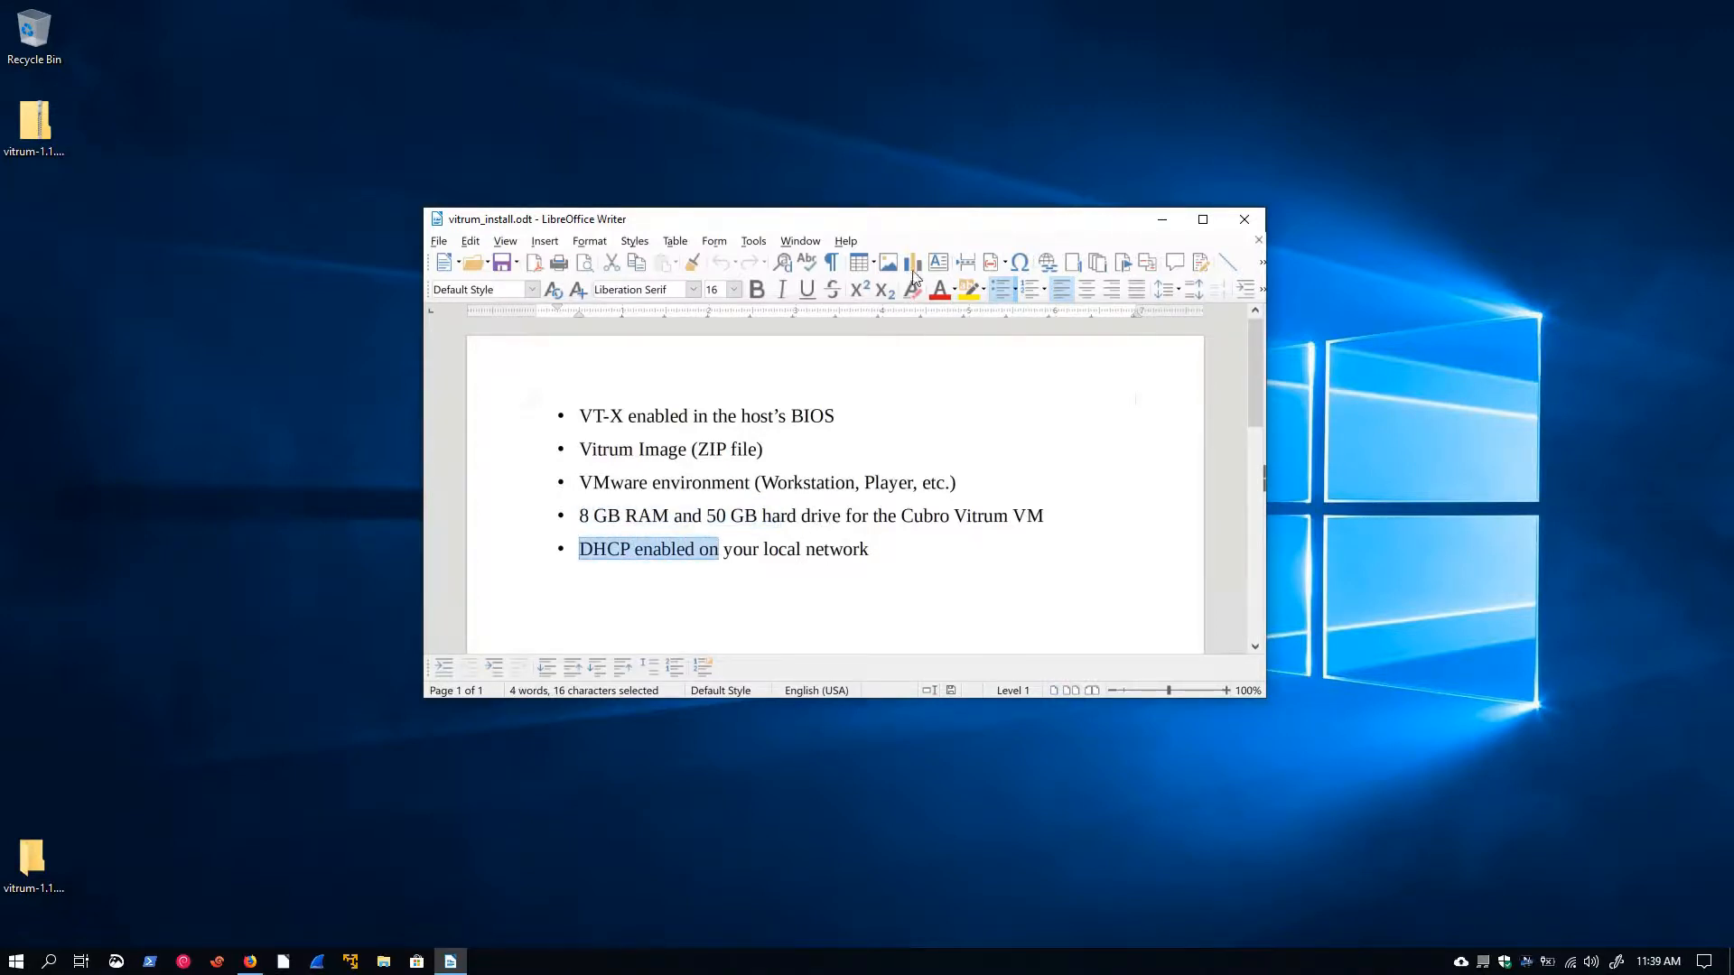
Extract the vitrum-1.1.0-3.0.zip archive and place the extracted folder on the desktop
click(63, 134)
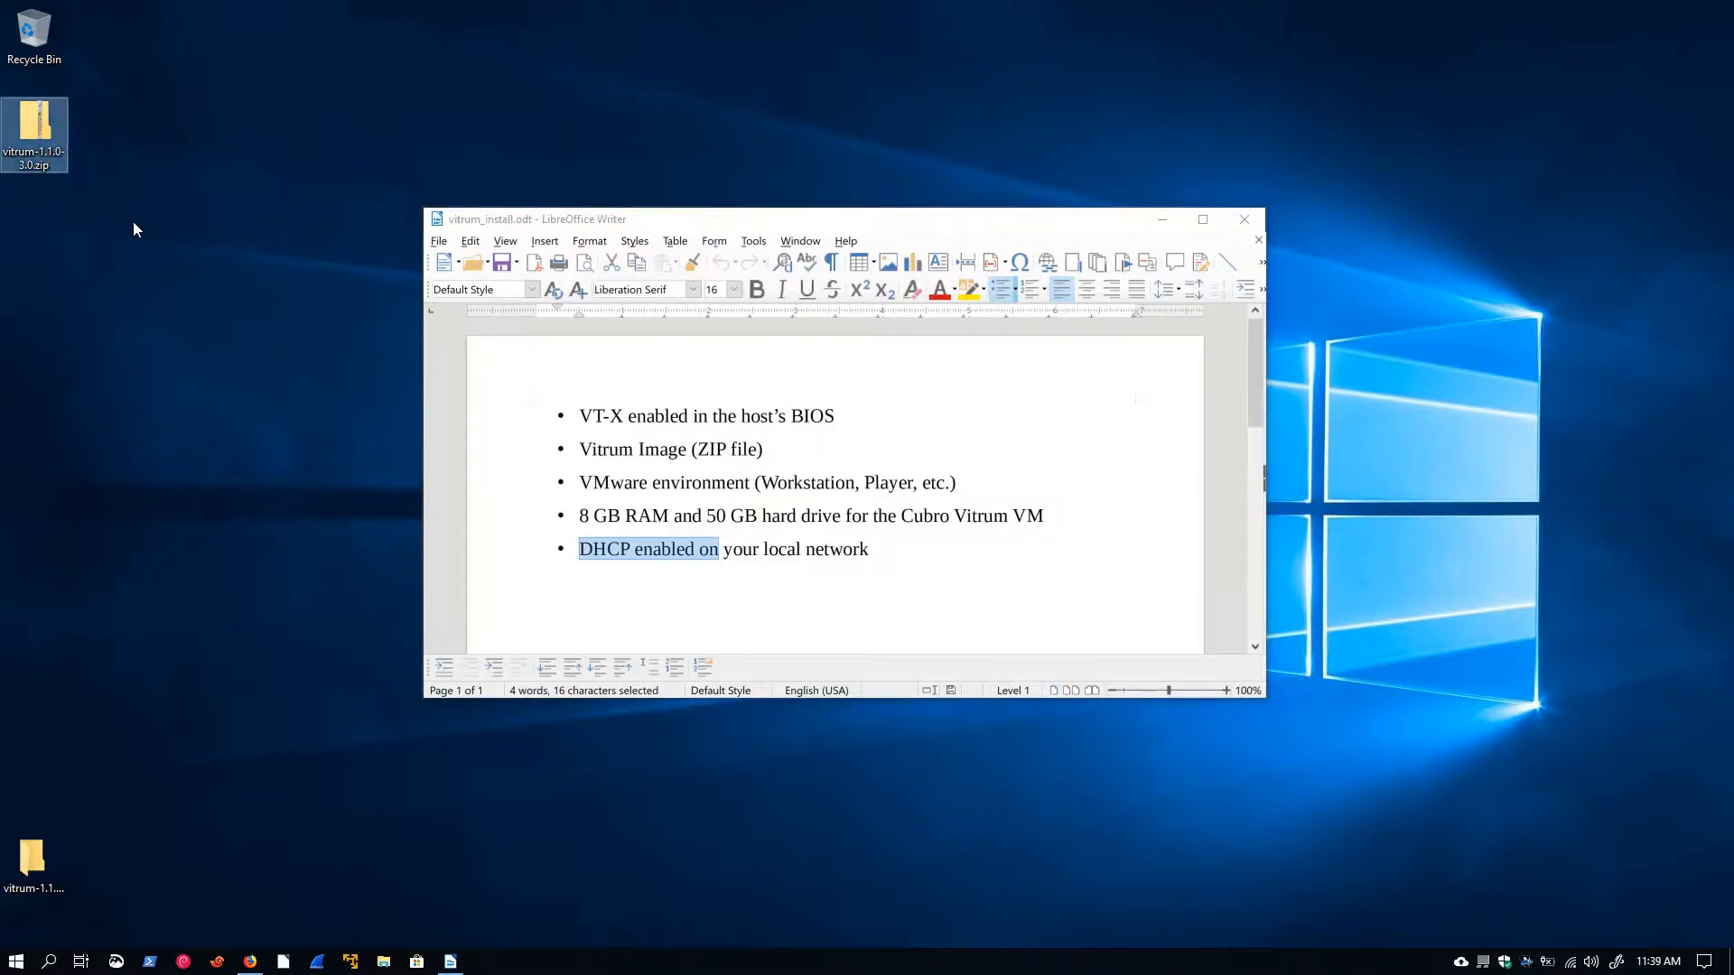
double_click(36, 120)
right_click(36, 120)
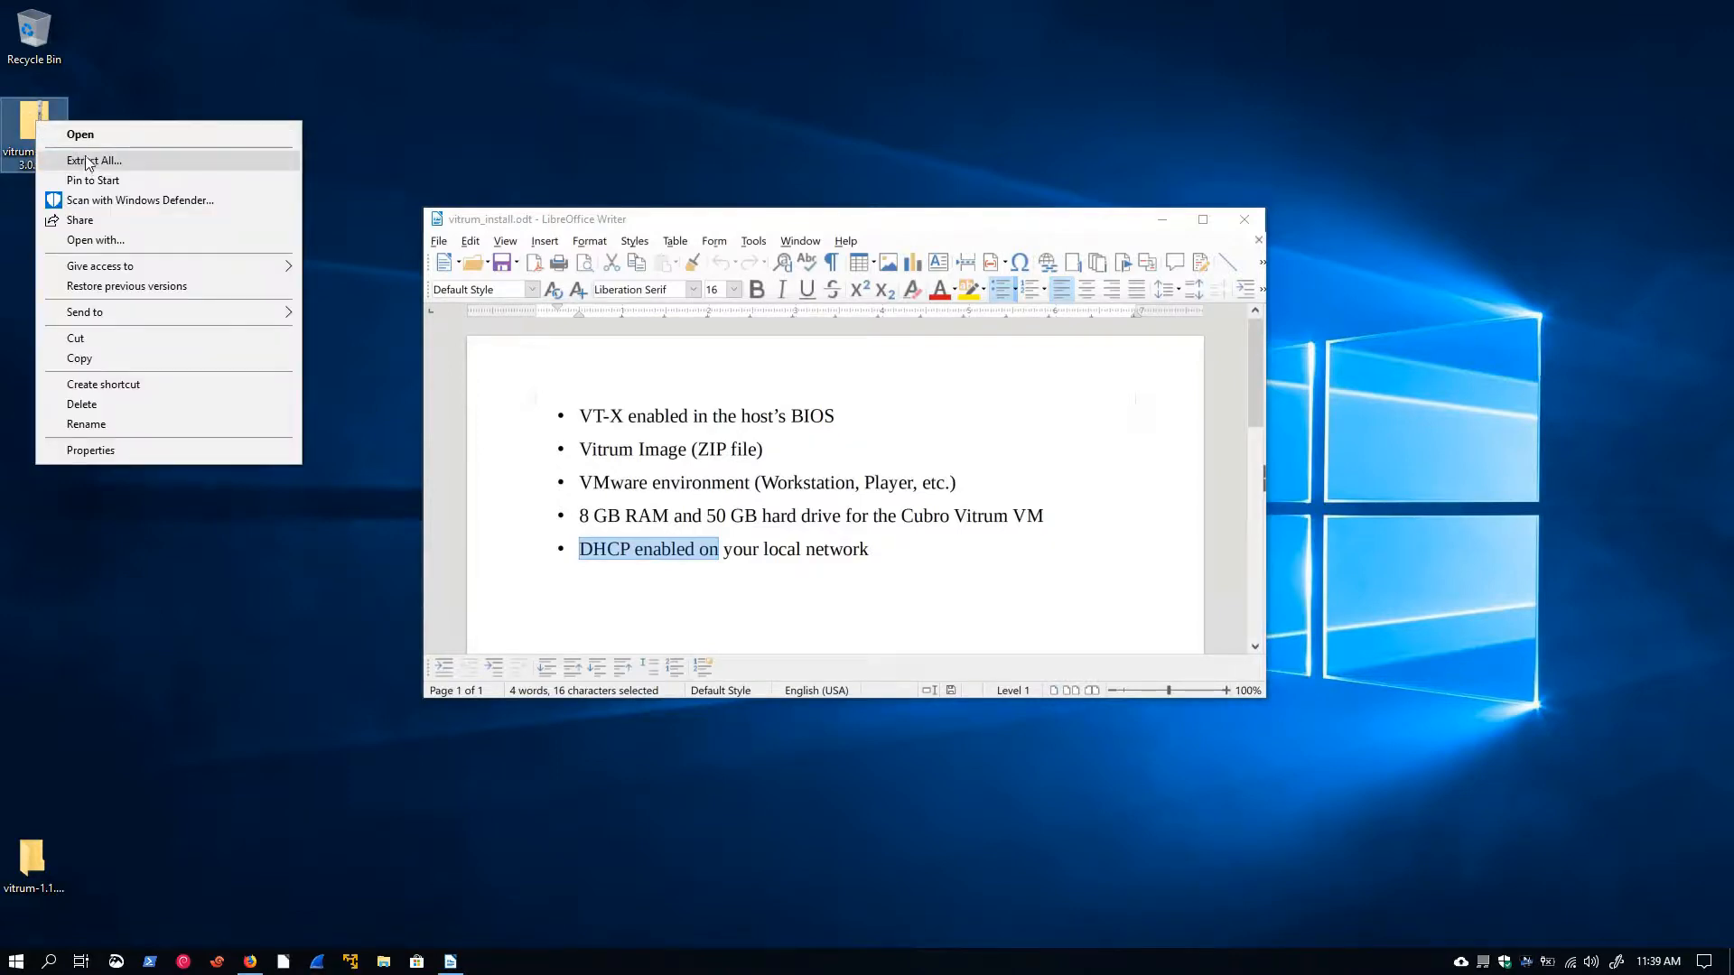
click(133, 80)
drag(33, 862, 52, 224)
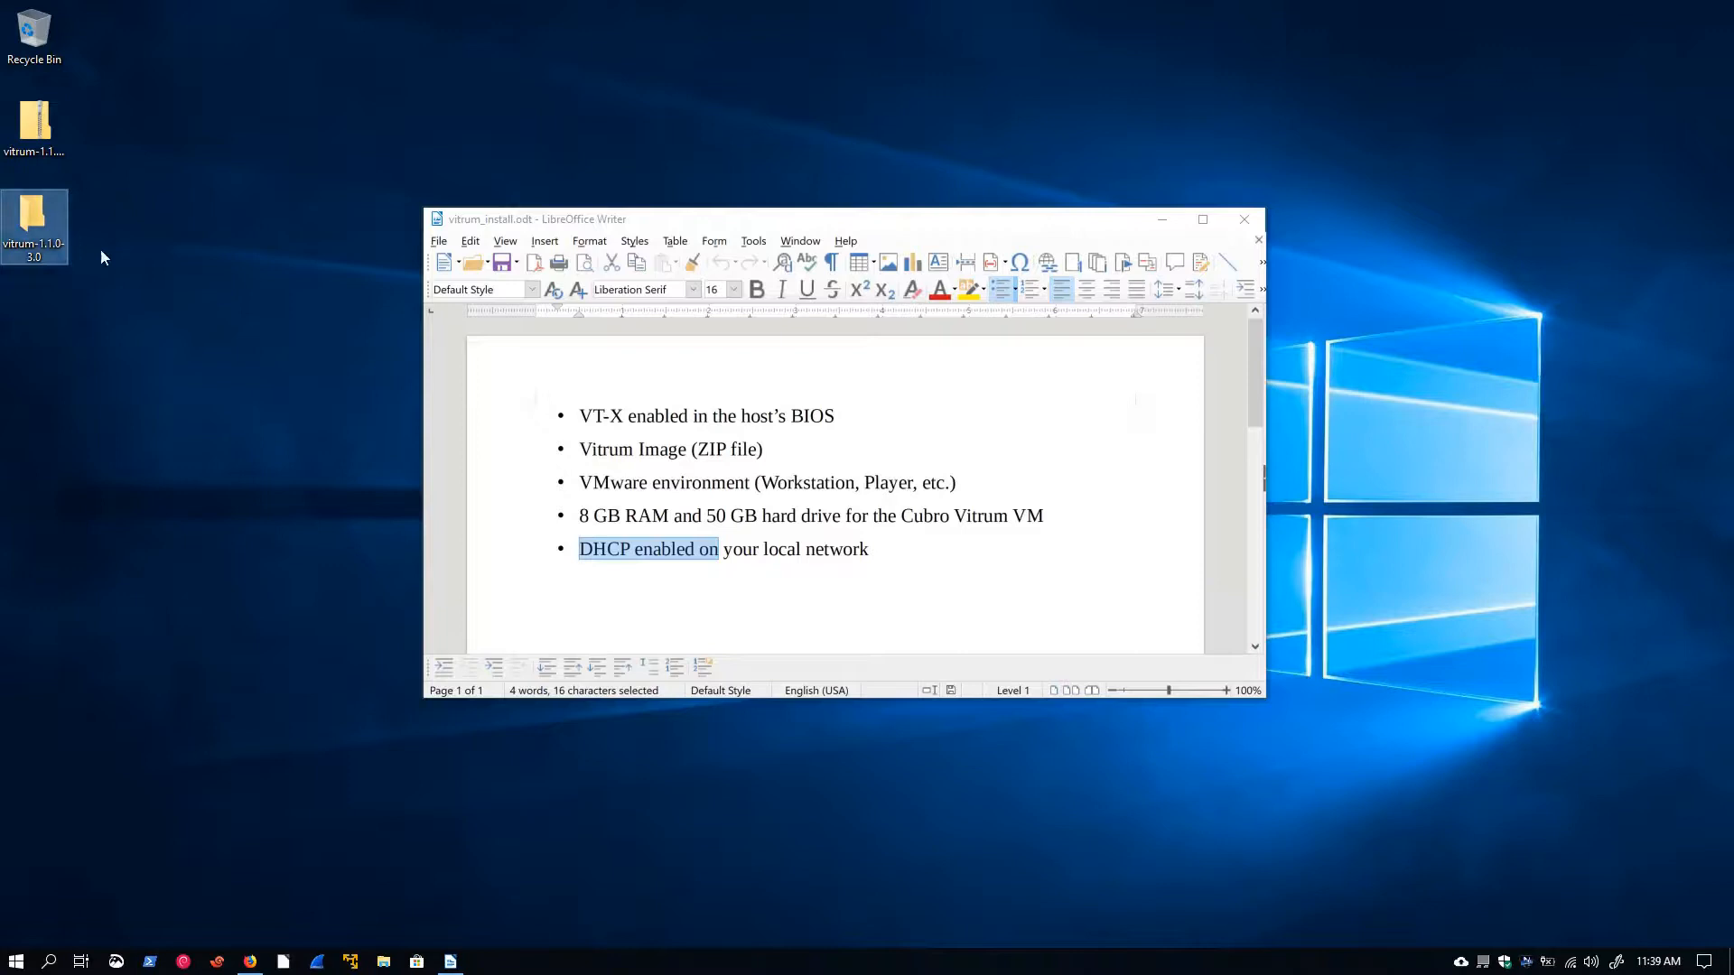
Open the extracted vitrum-1.1.0-3.0 folder to inspect its virtual machine files, then close it
double_click(36, 224)
drag(639, 475, 601, 314)
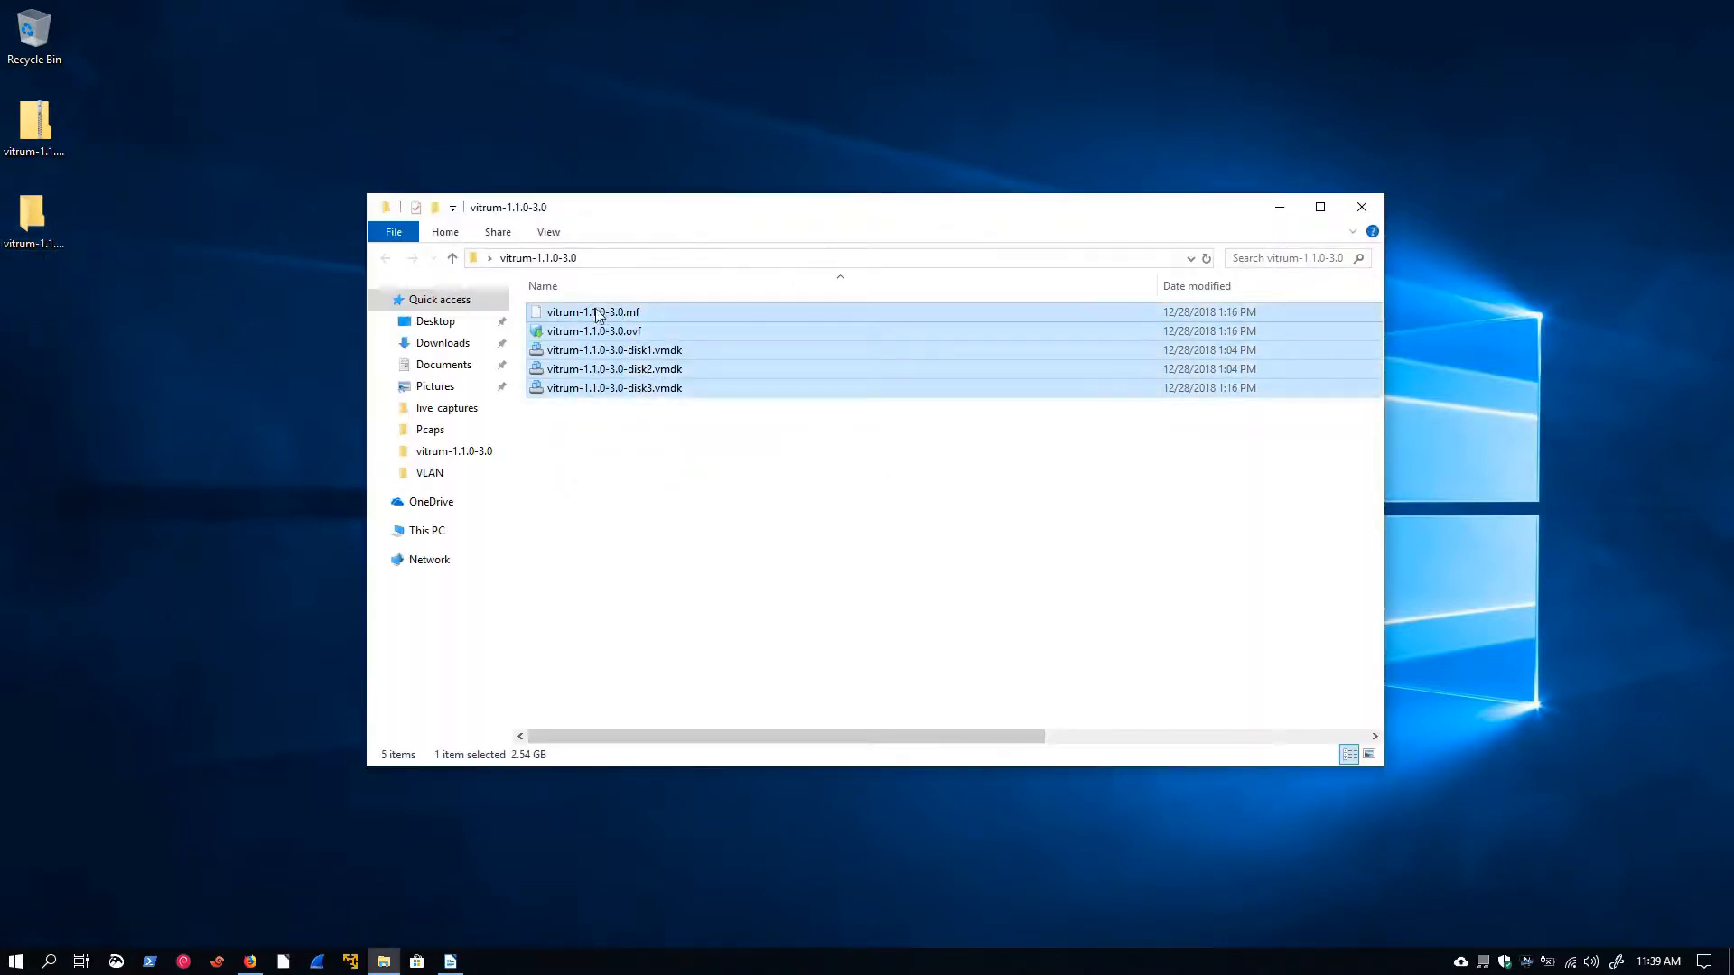
click(1362, 207)
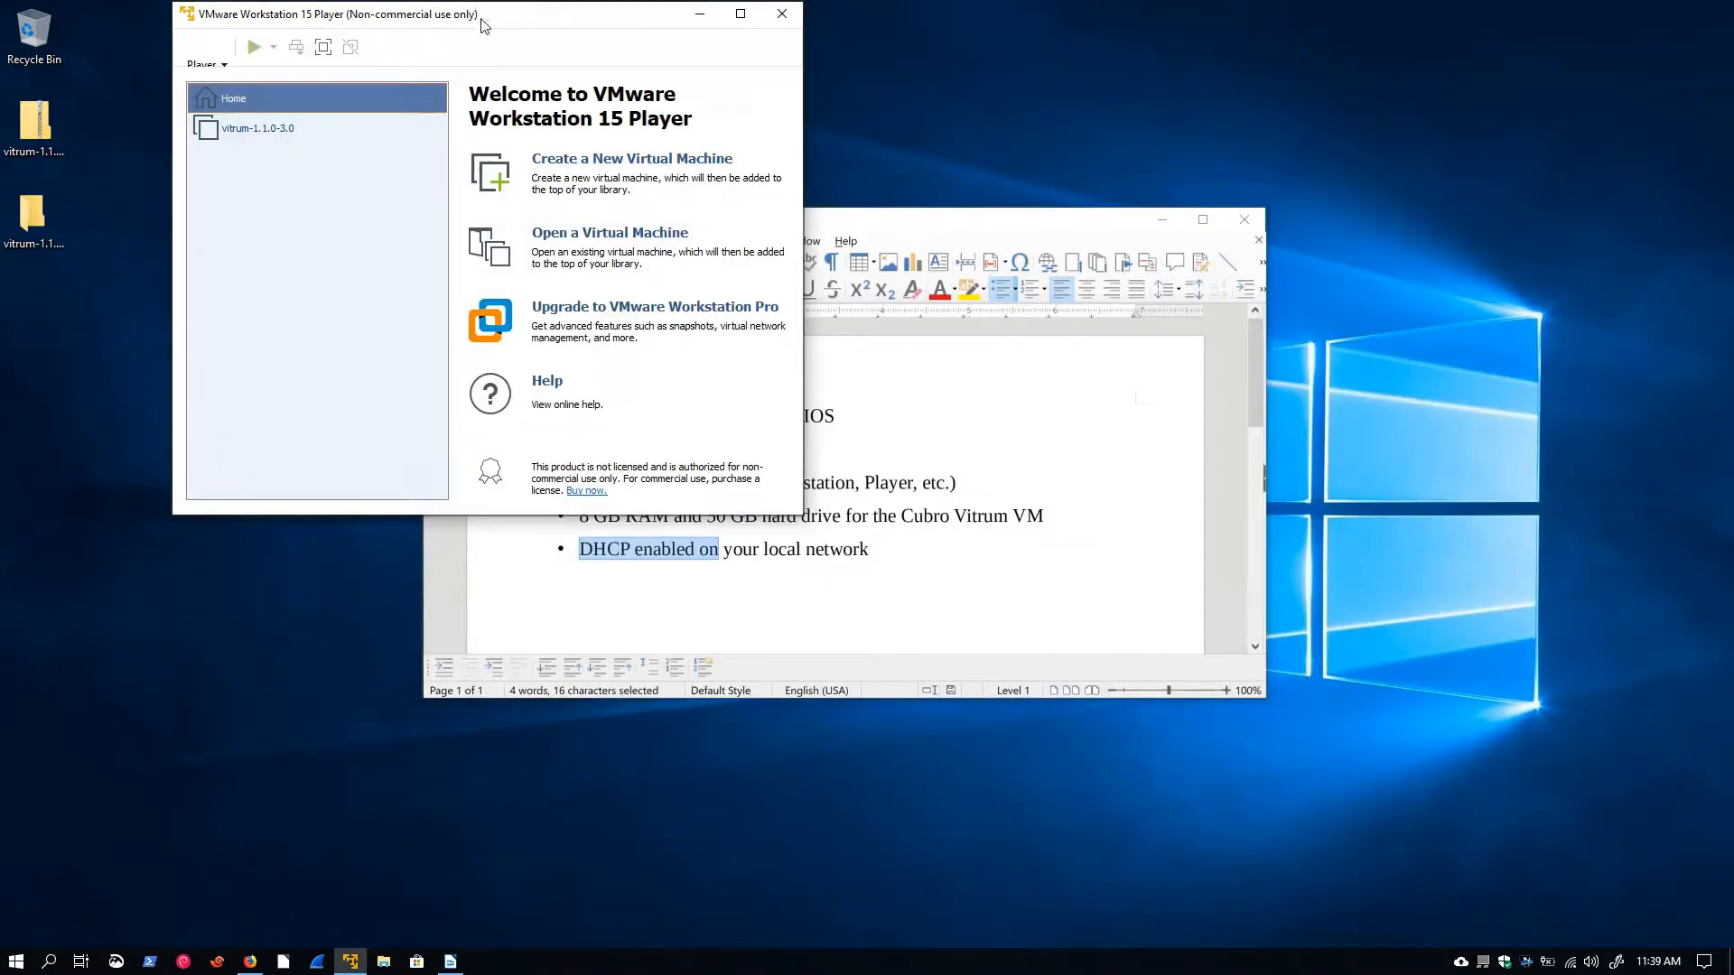
Delete the existing vitrum-1.1.0-3.0 virtual machine from disk in VMware Workstation Player
drag(479, 13, 663, 247)
right_click(454, 371)
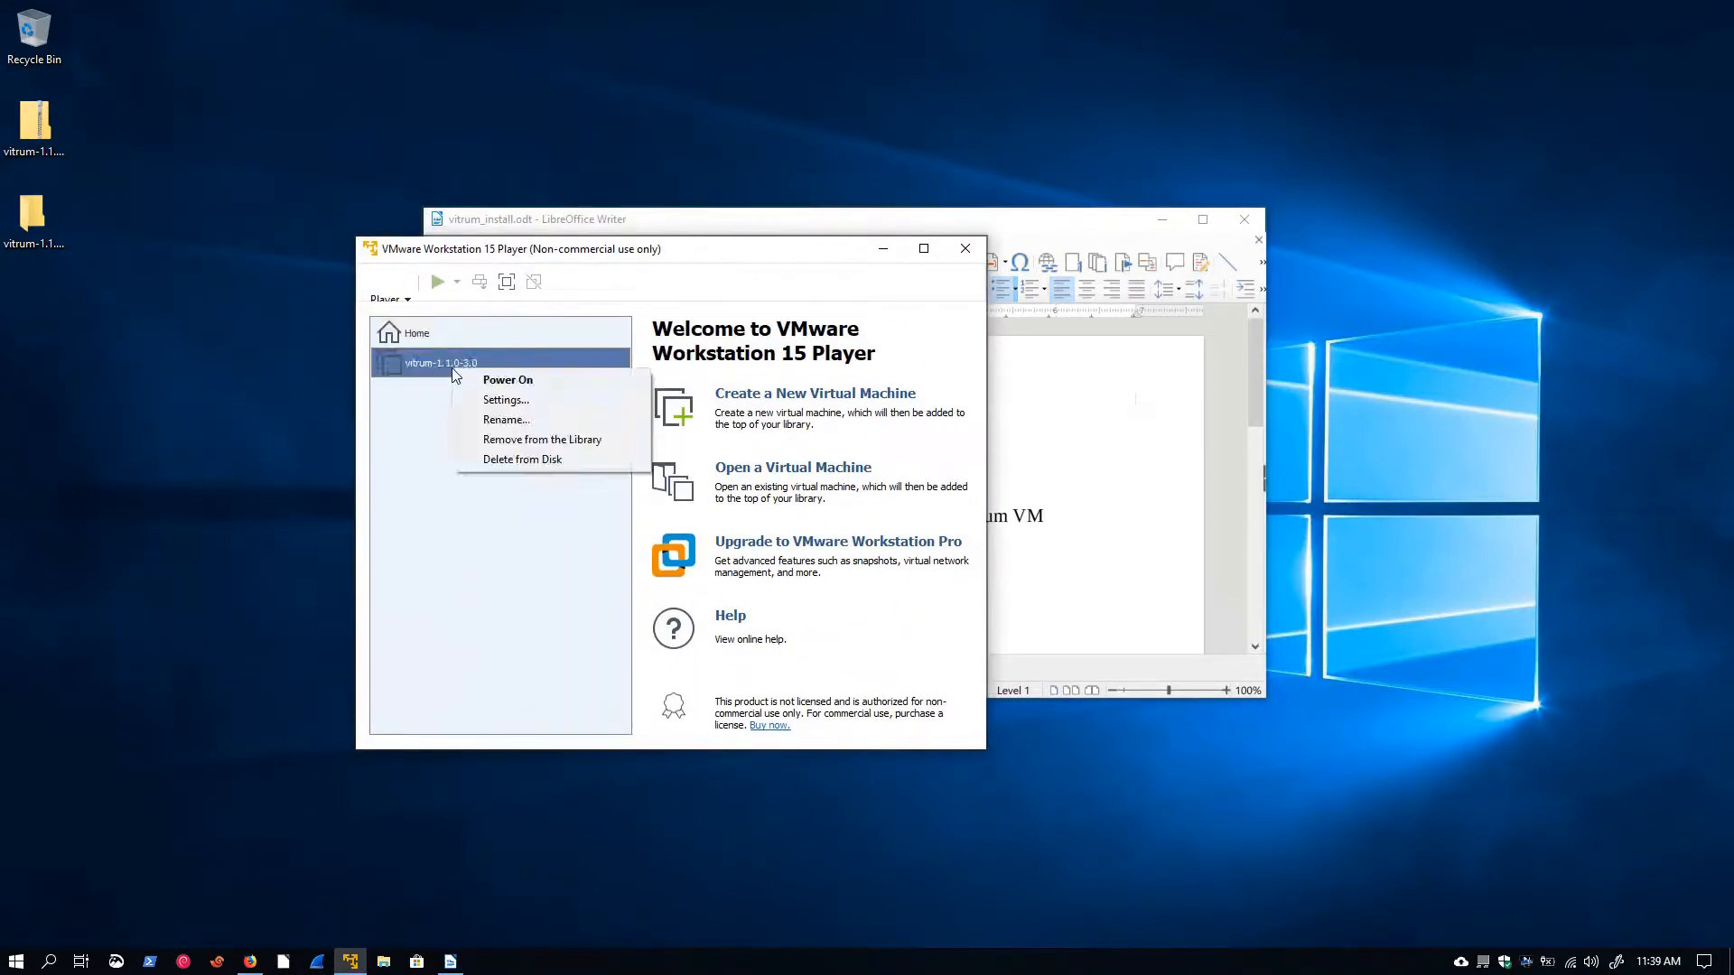
click(504, 458)
click(731, 545)
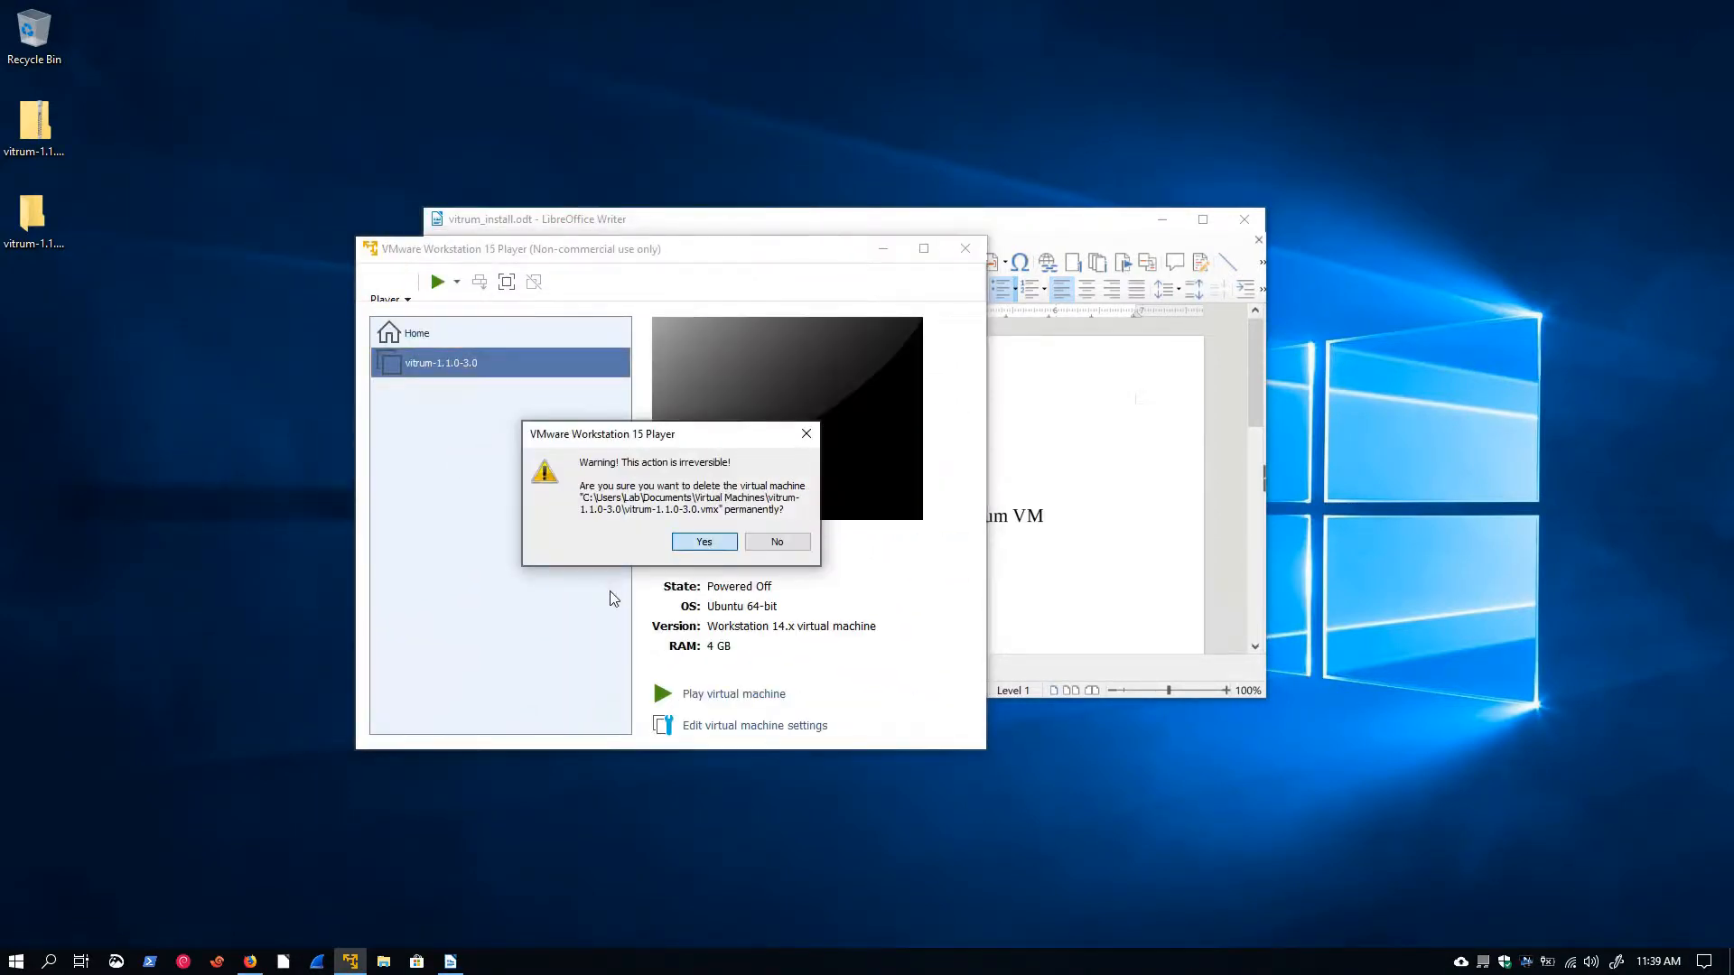
Import the vitrum-1.1.0-3.0.ovf file from the desktop folder as a new virtual machine named vitrum-1.1.0-3.0
click(388, 286)
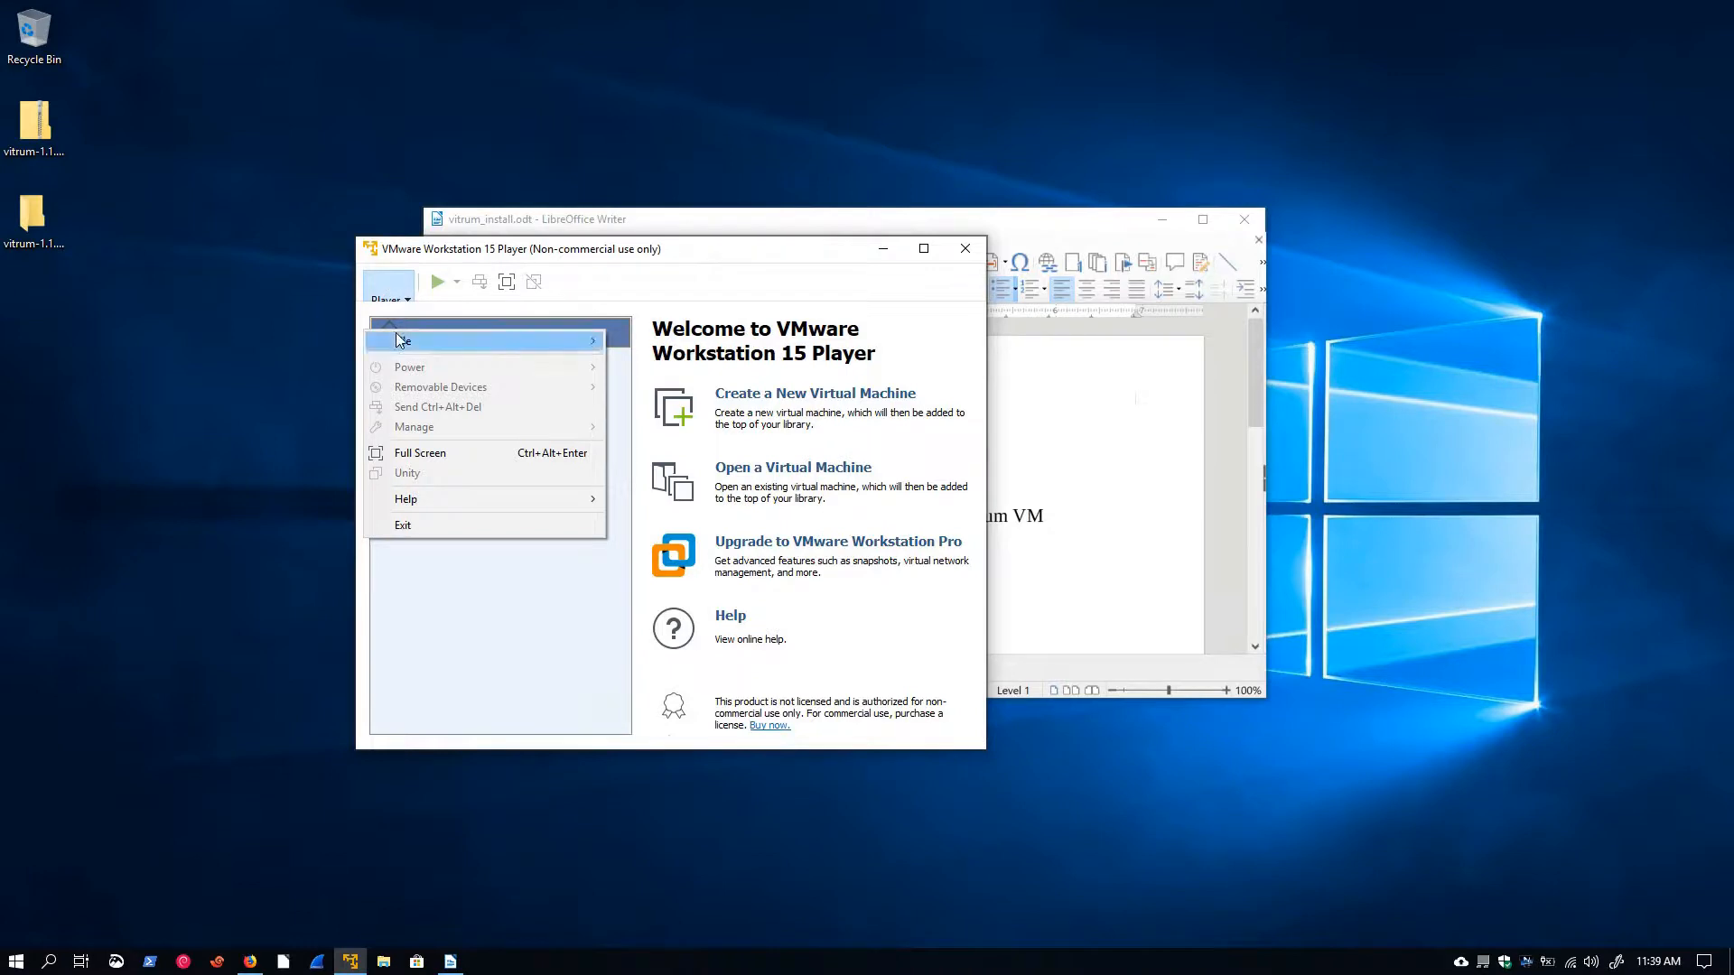
mouse_move(405, 333)
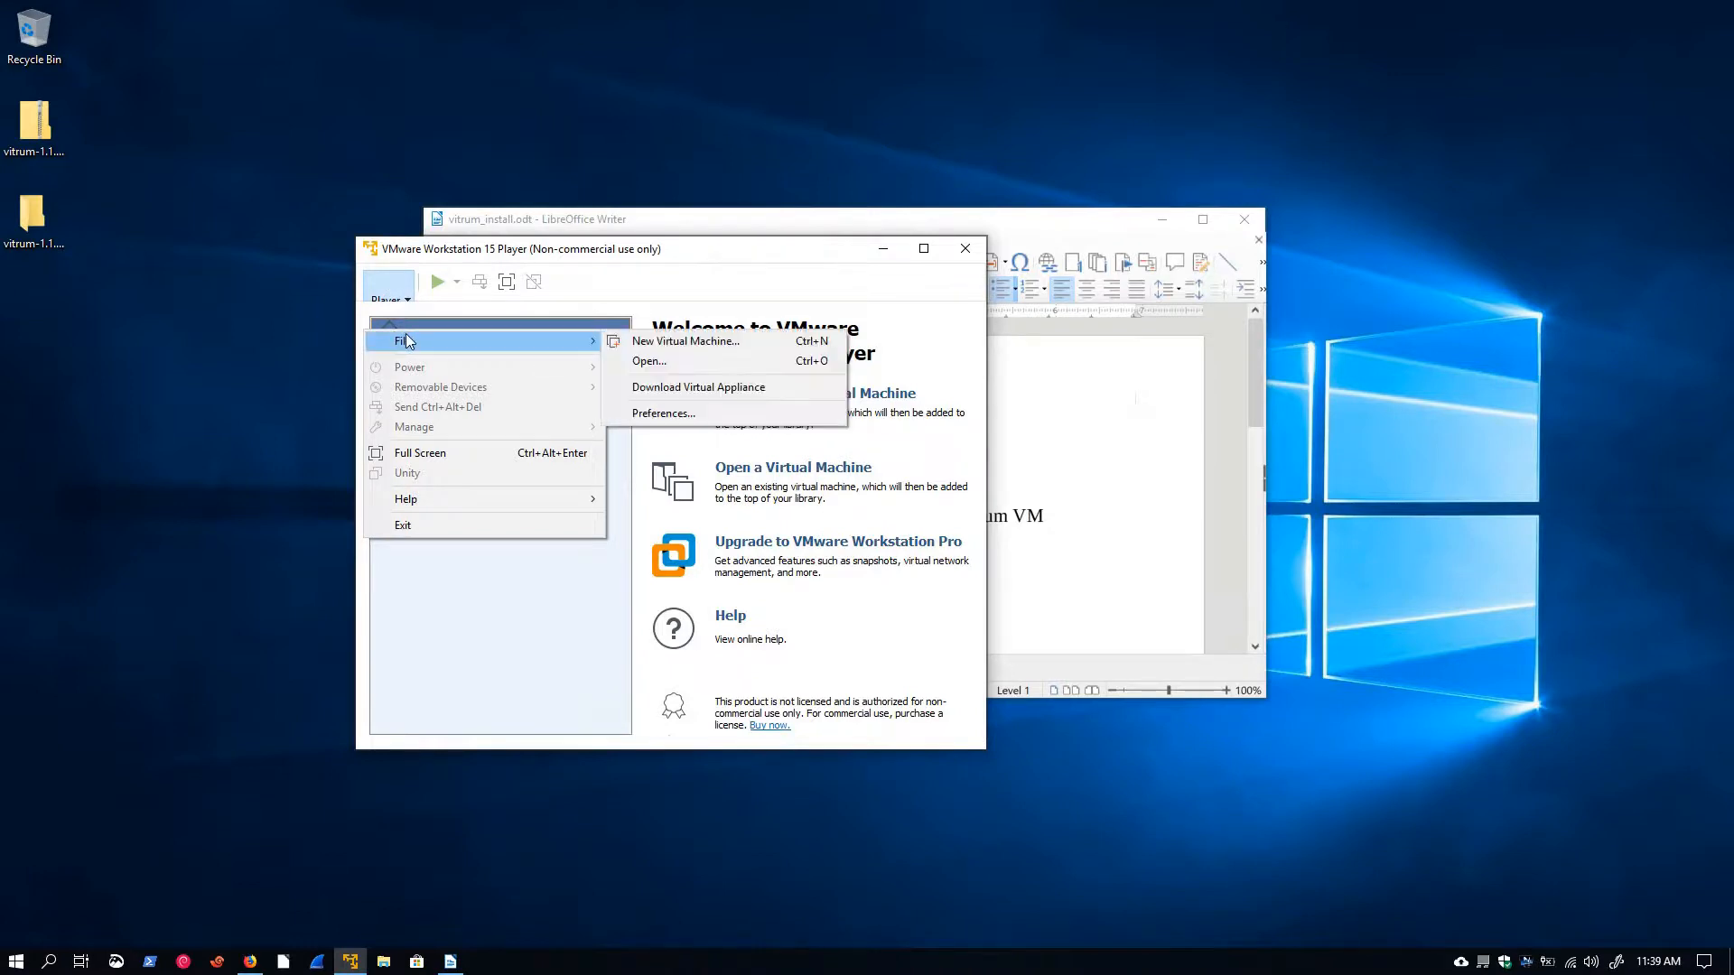
click(659, 362)
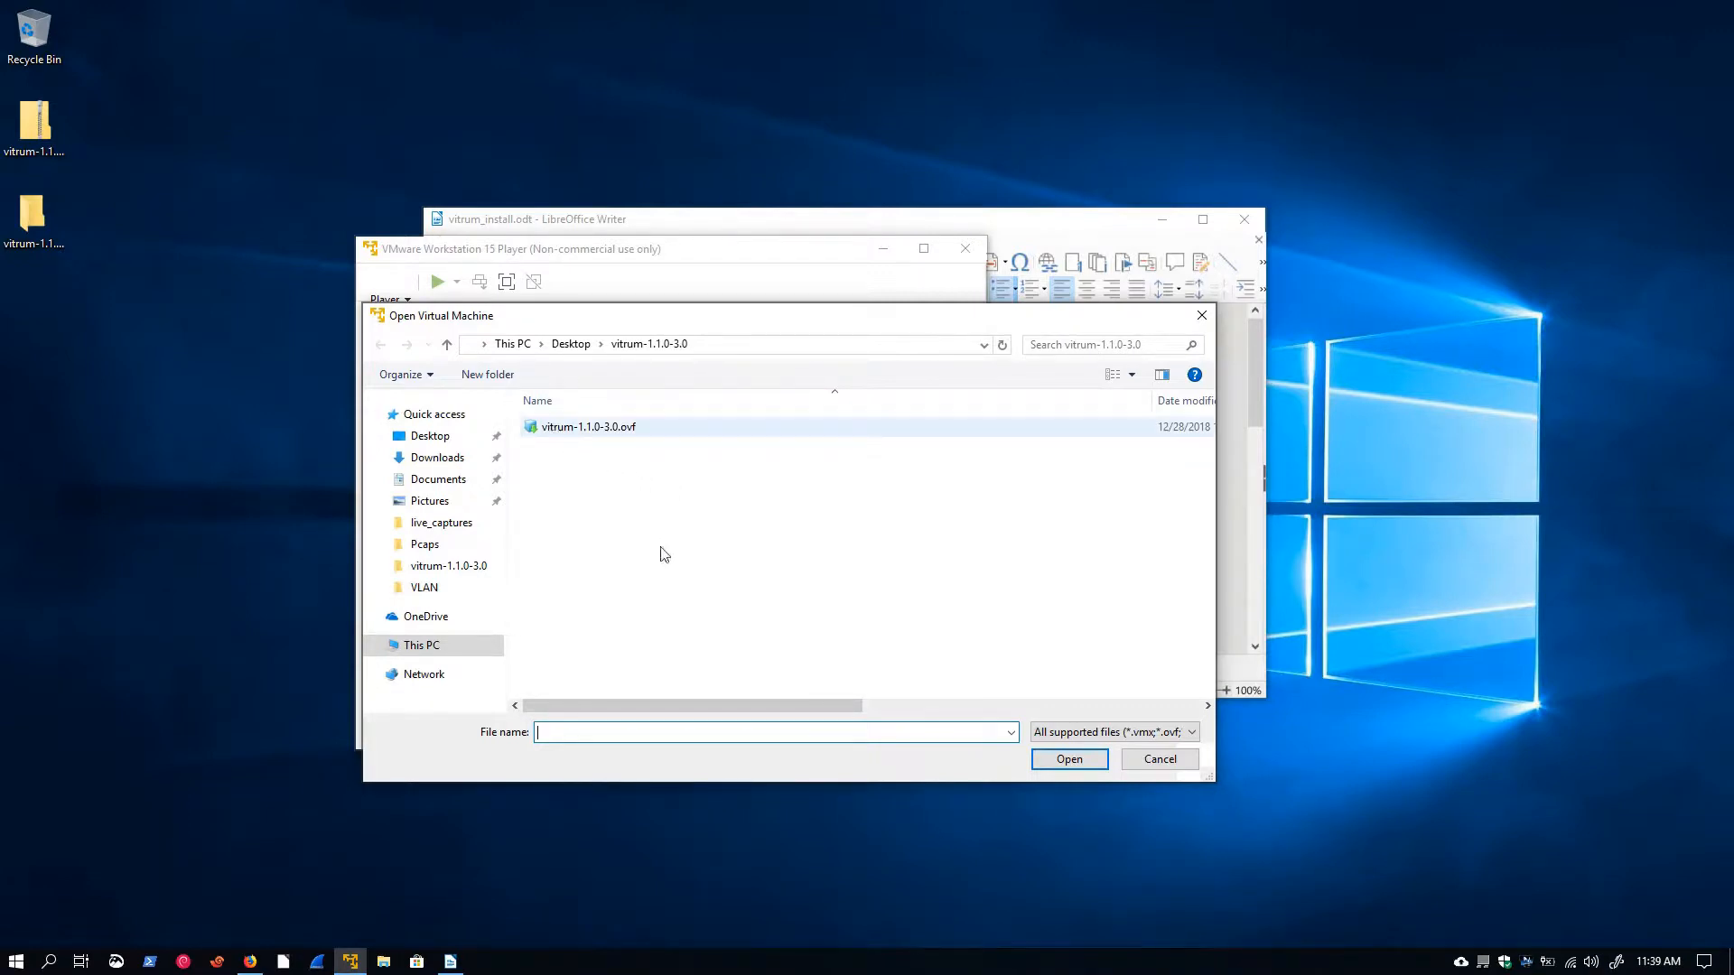
click(611, 434)
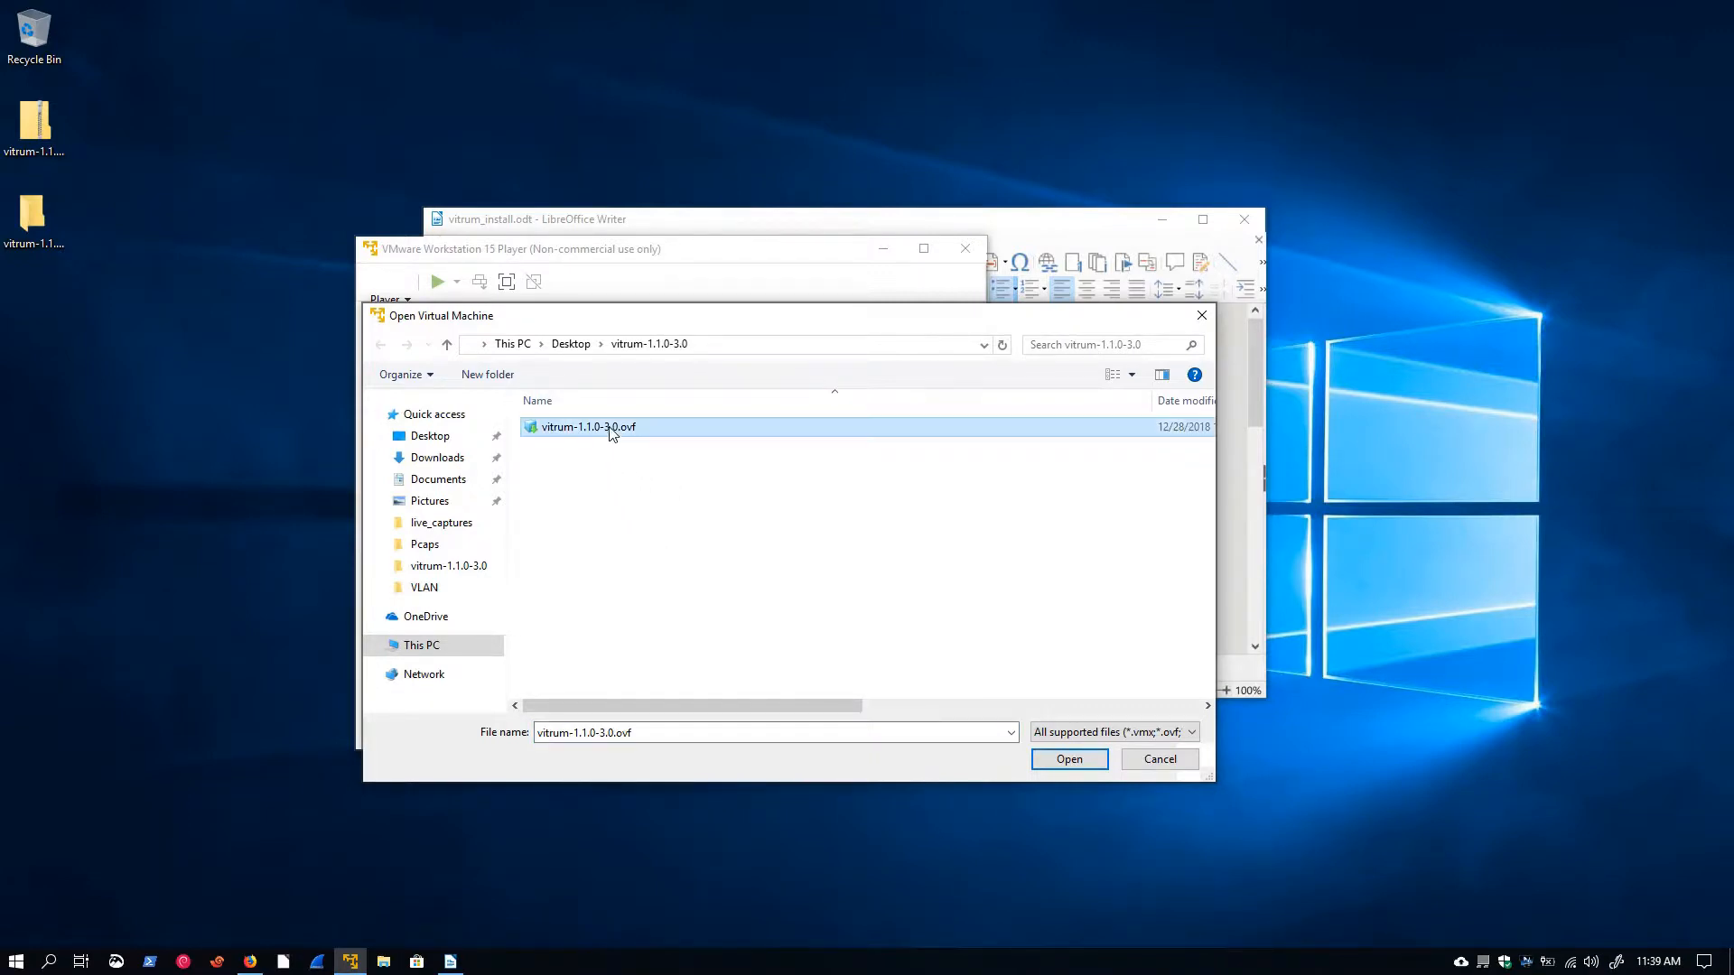
click(1069, 760)
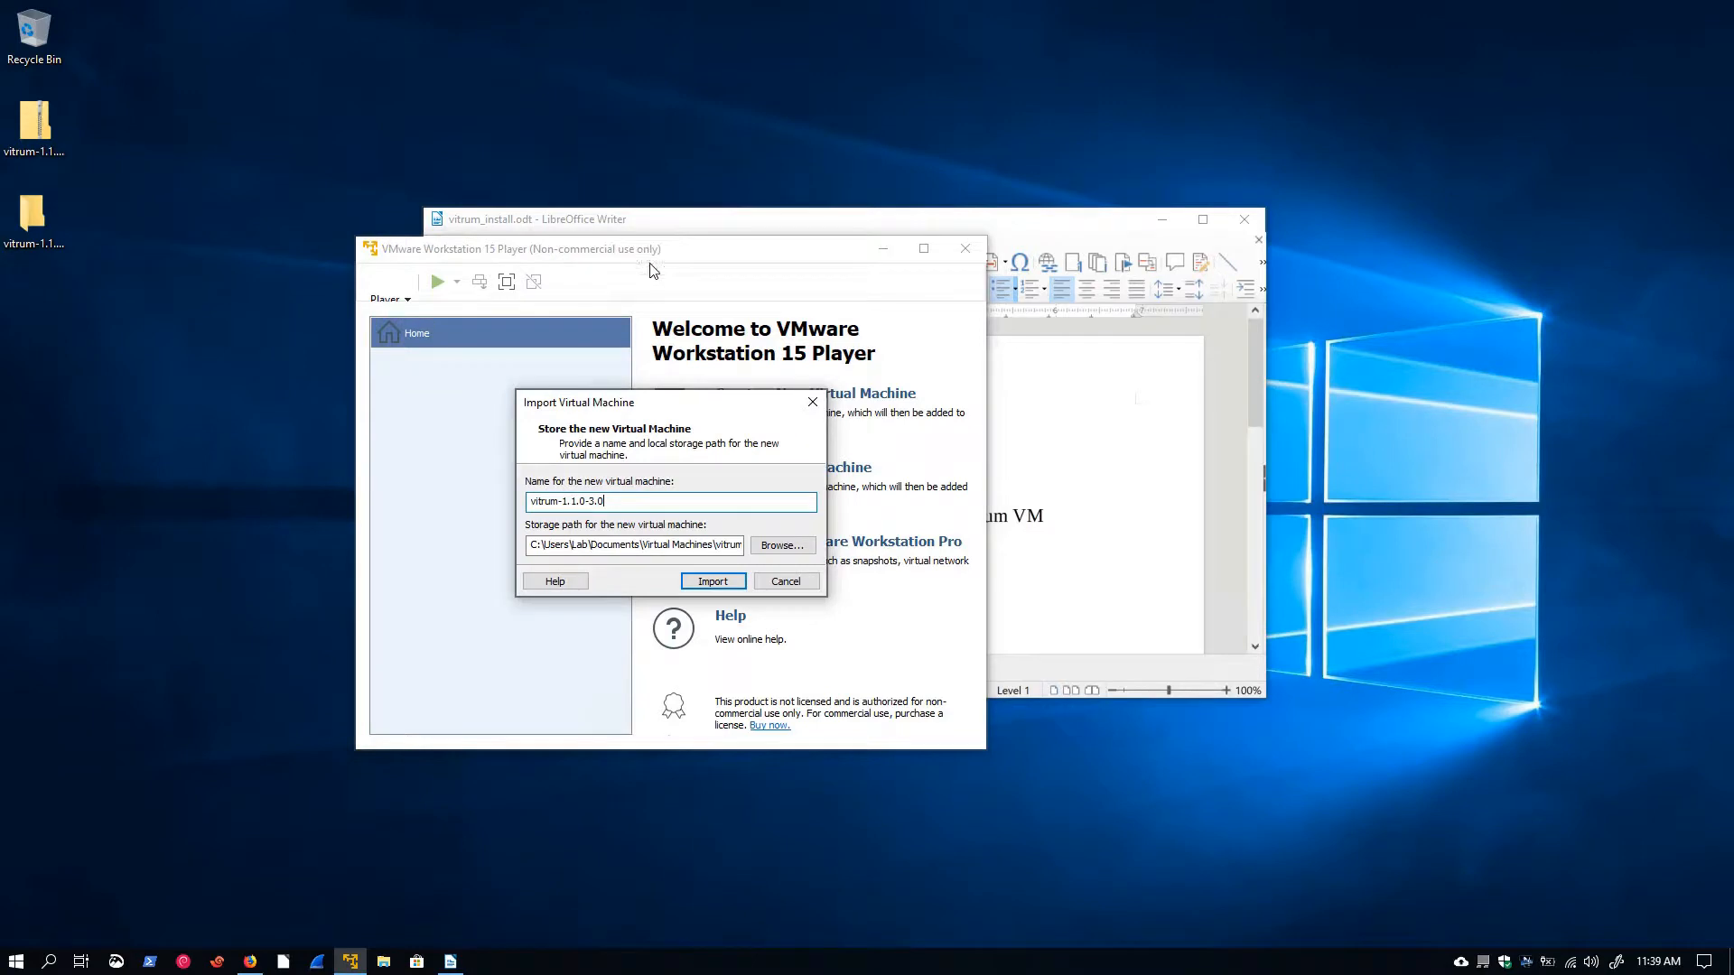
mouse_move(666, 400)
mouse_down()
mouse_move(624, 394)
mouse_move(684, 406)
mouse_up()
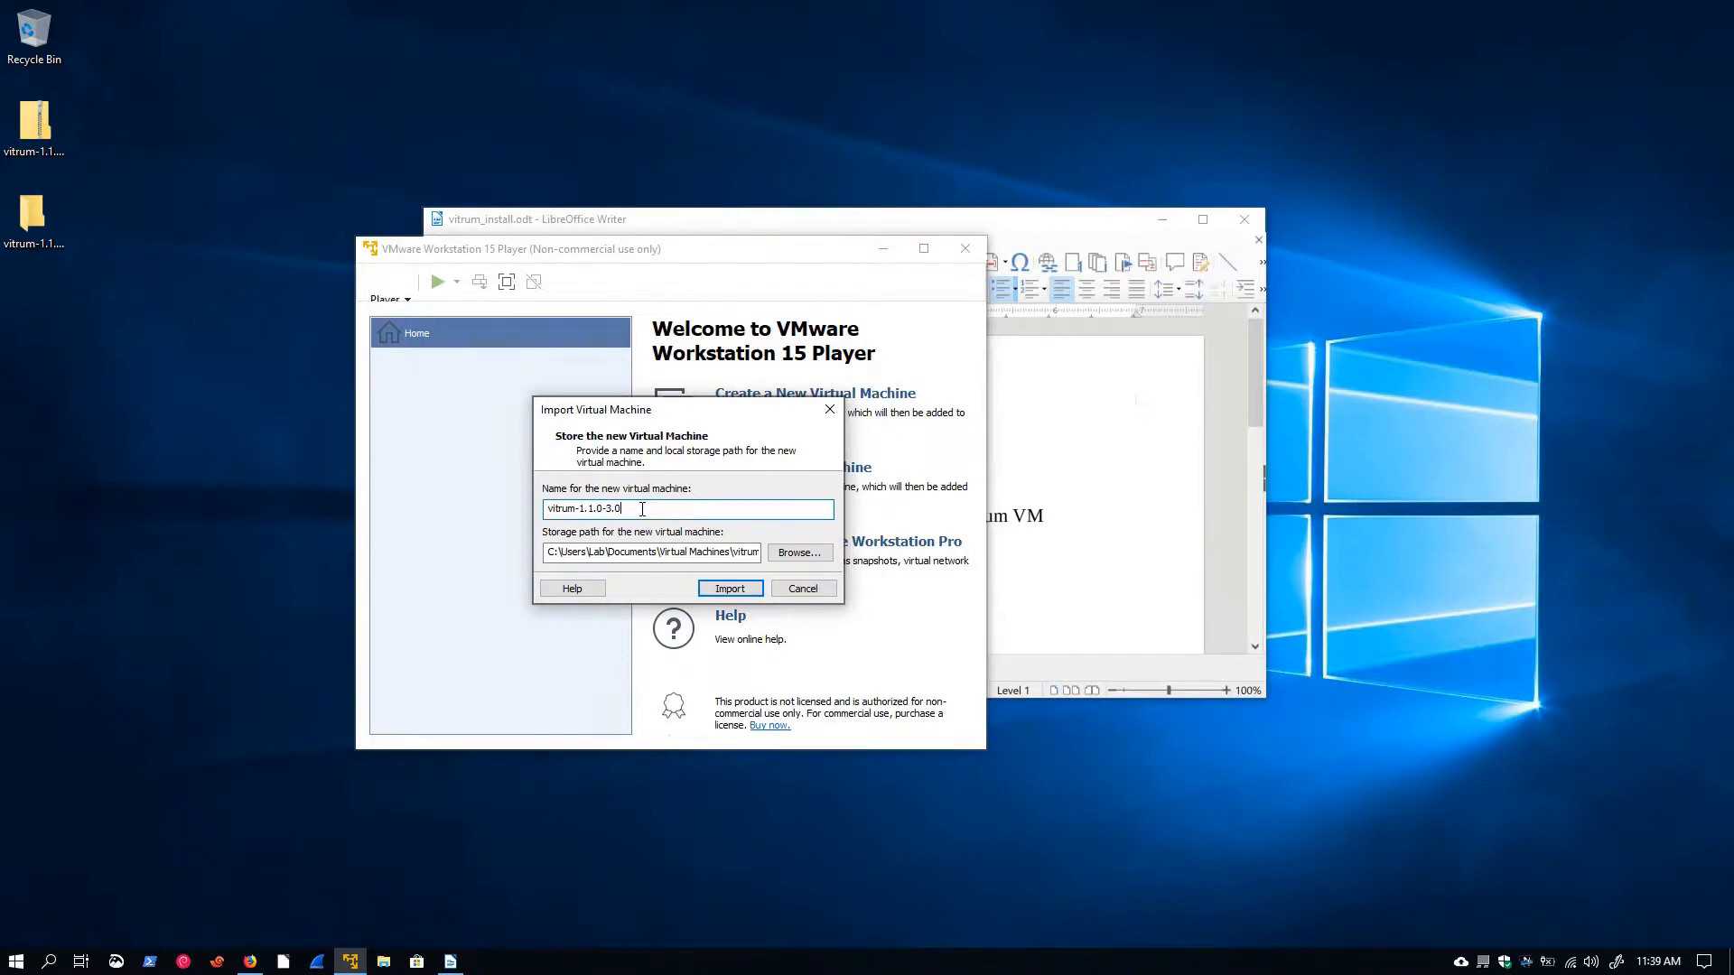
click(727, 591)
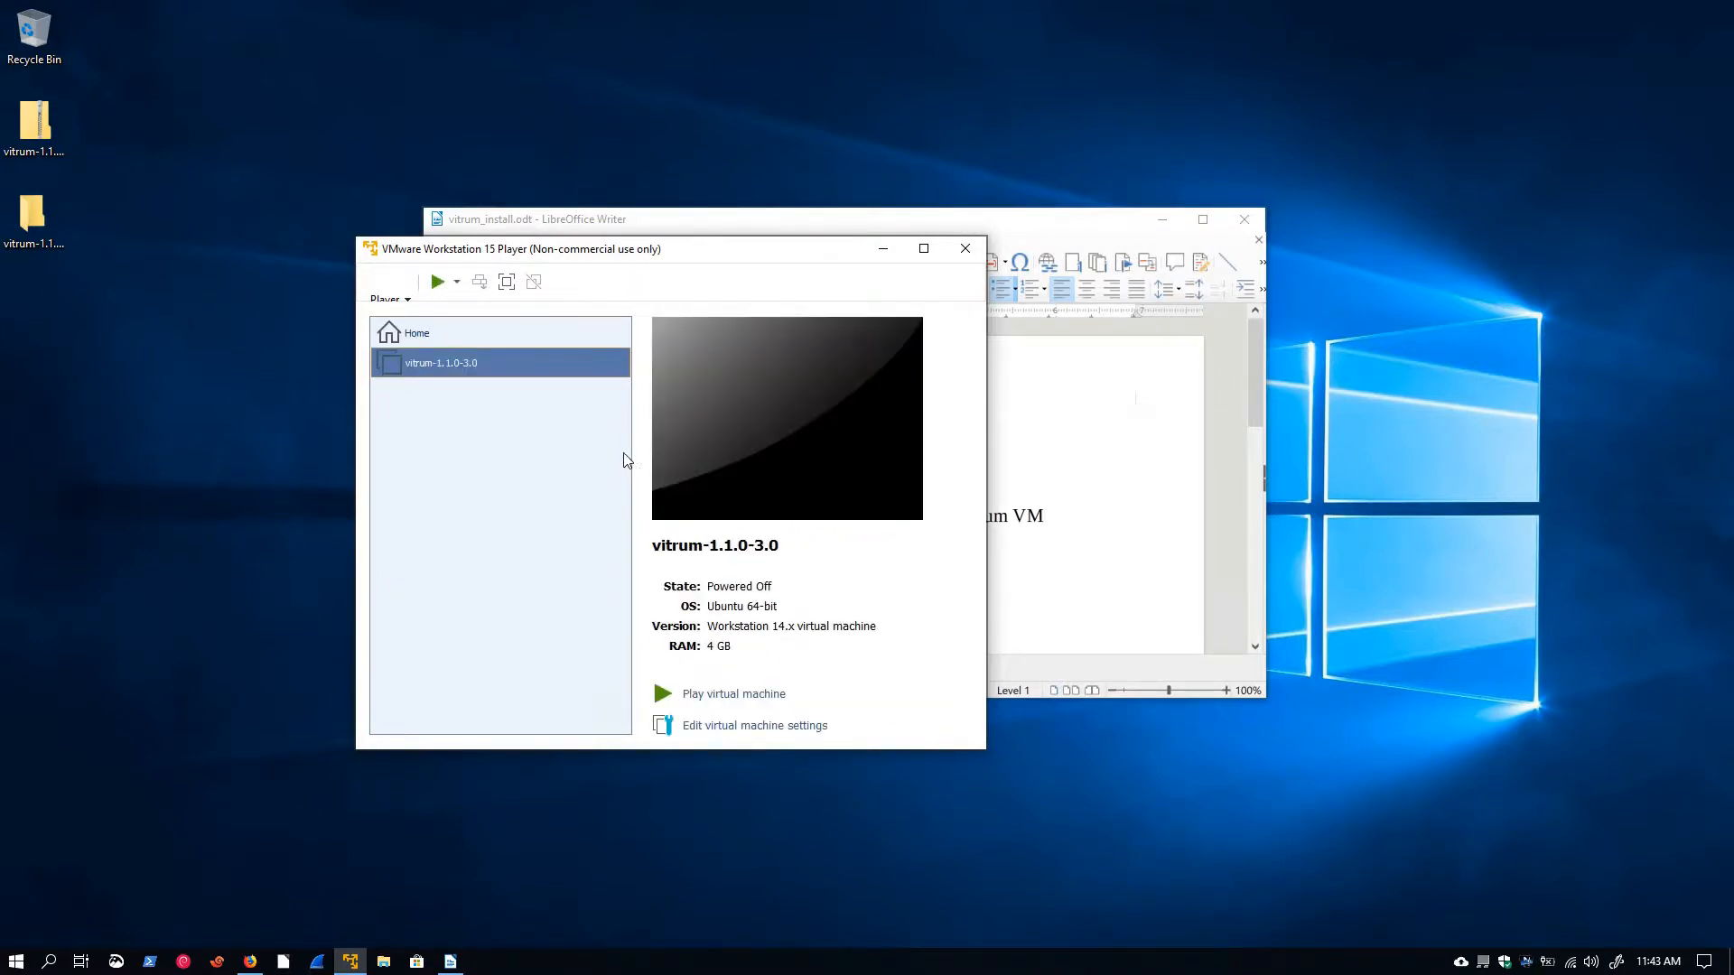
Open the virtual machine's settings and review its memory, processors and network adapter
right_click(470, 369)
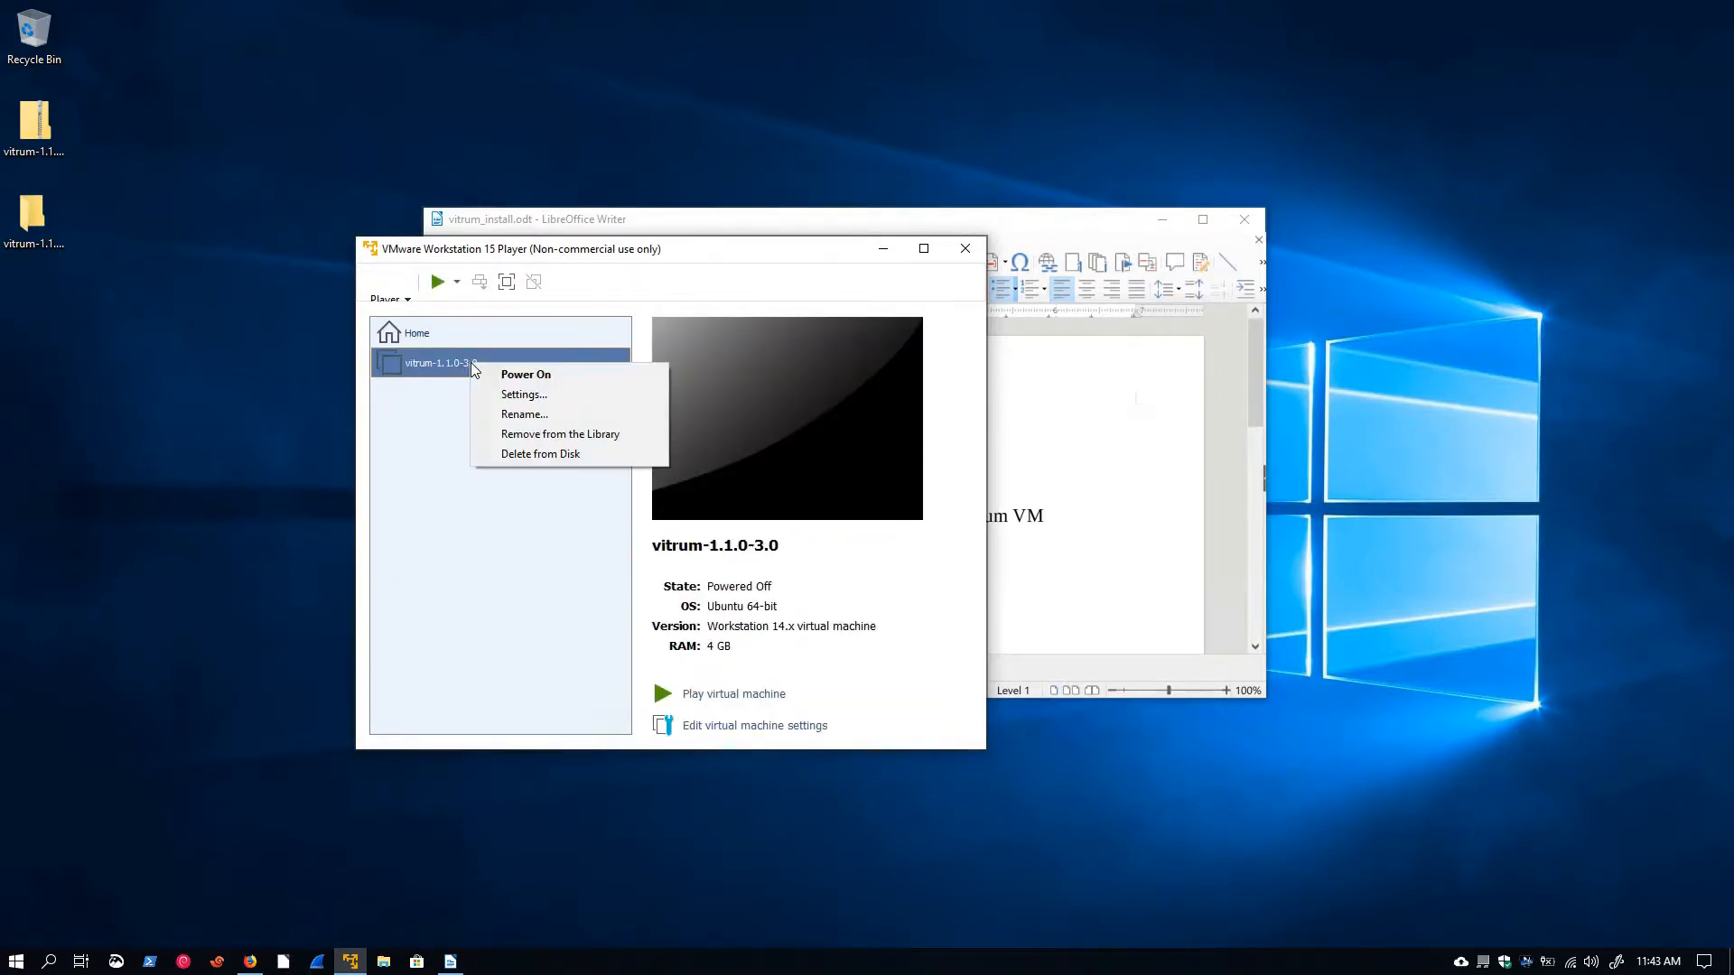
click(522, 395)
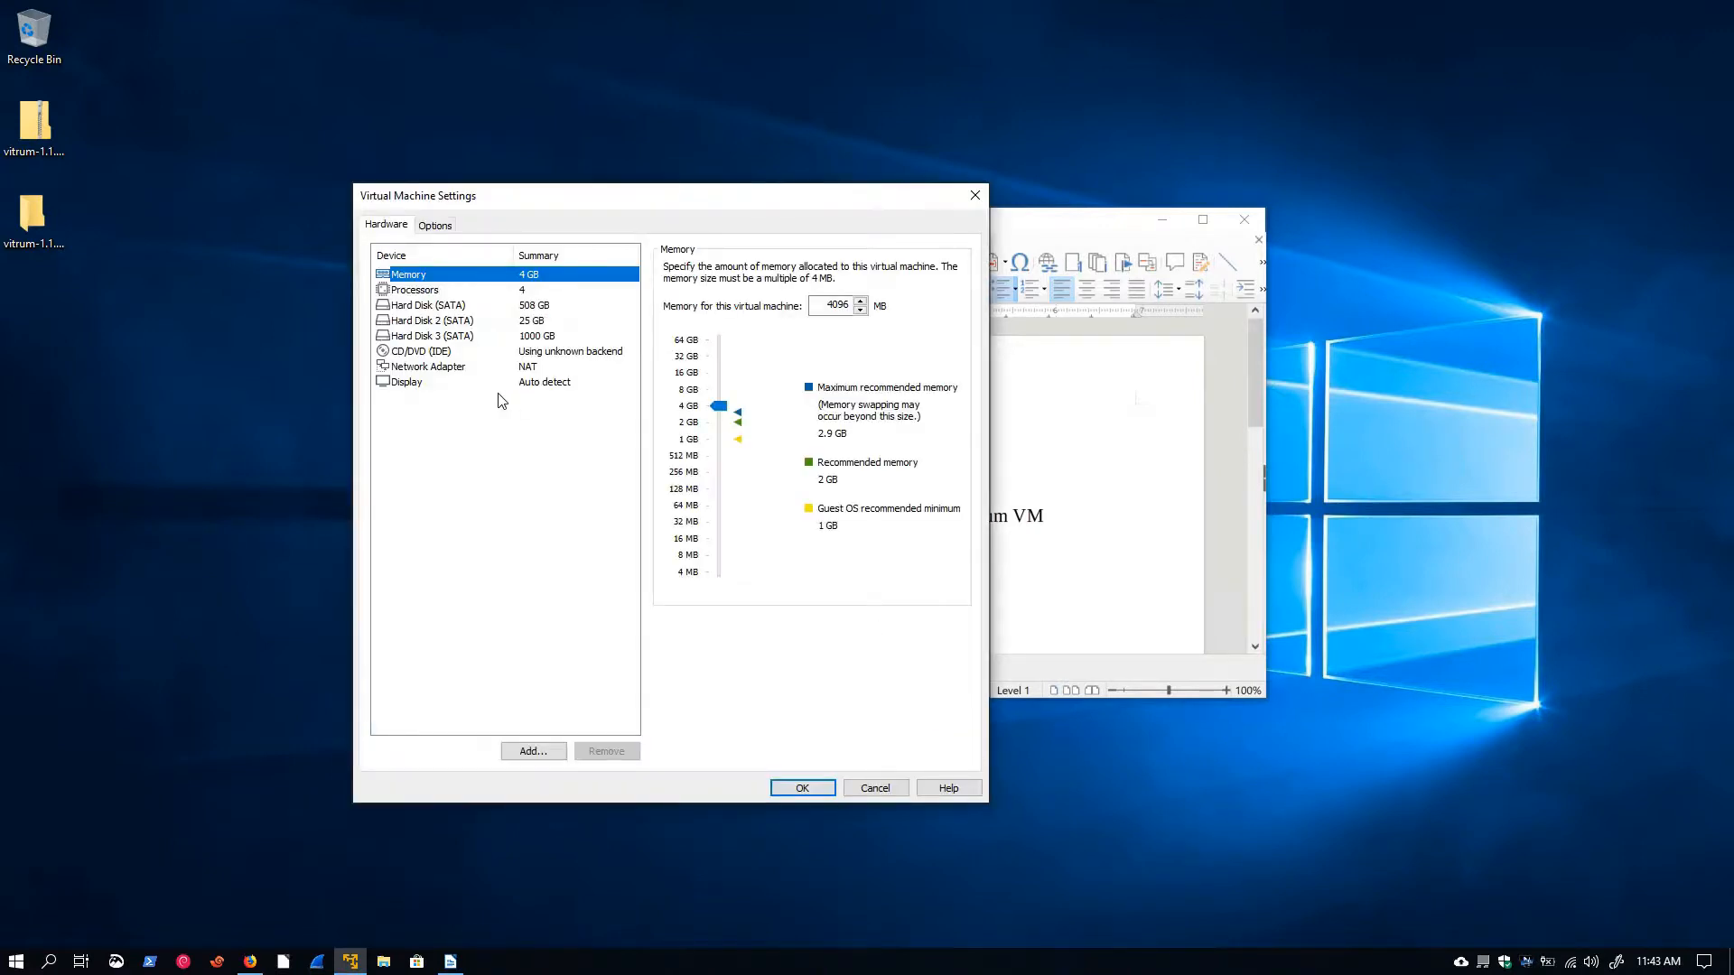
click(427, 293)
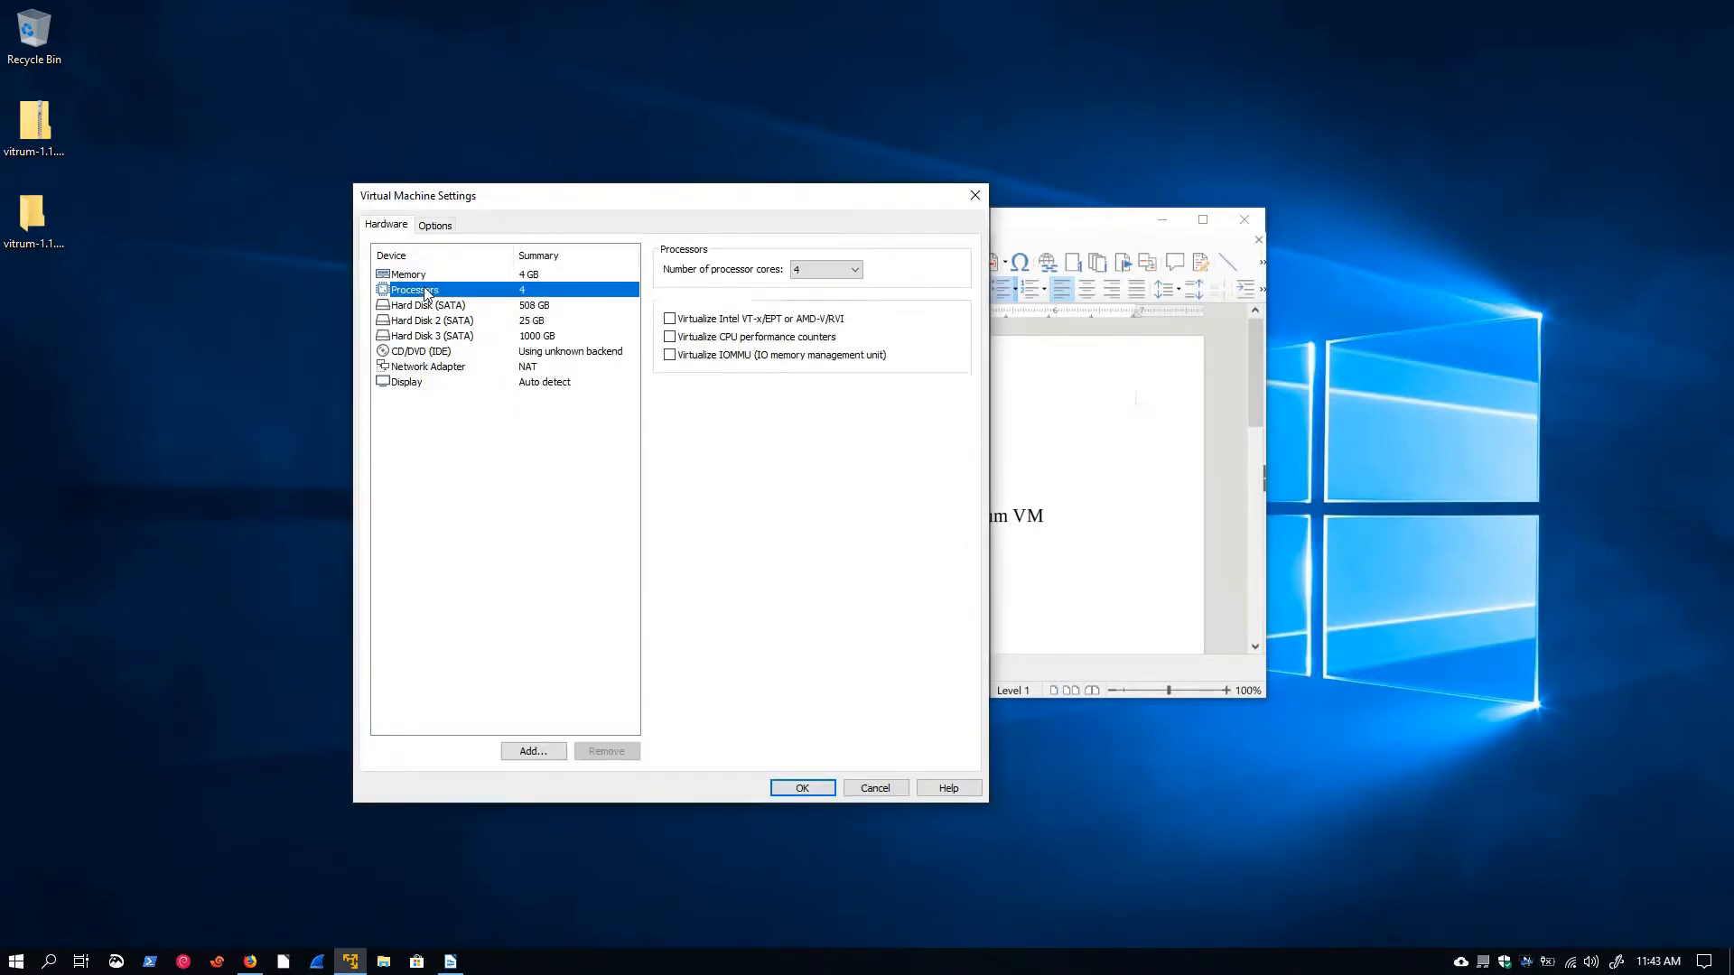
key(Up)
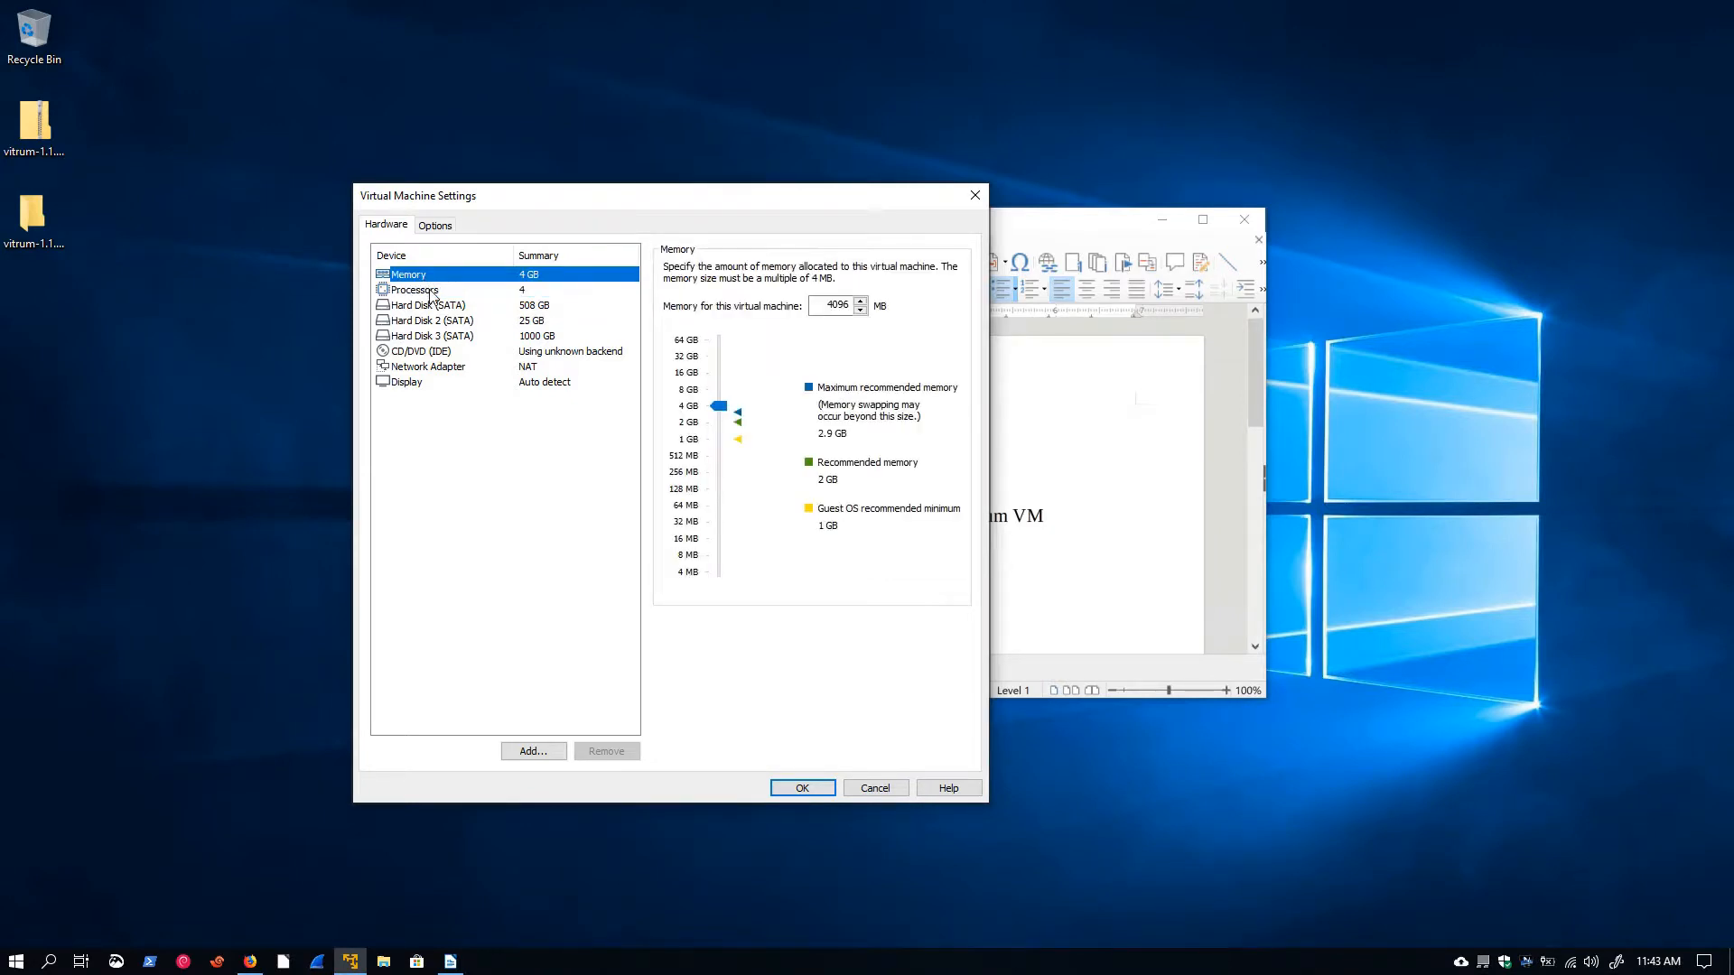
click(432, 293)
click(428, 278)
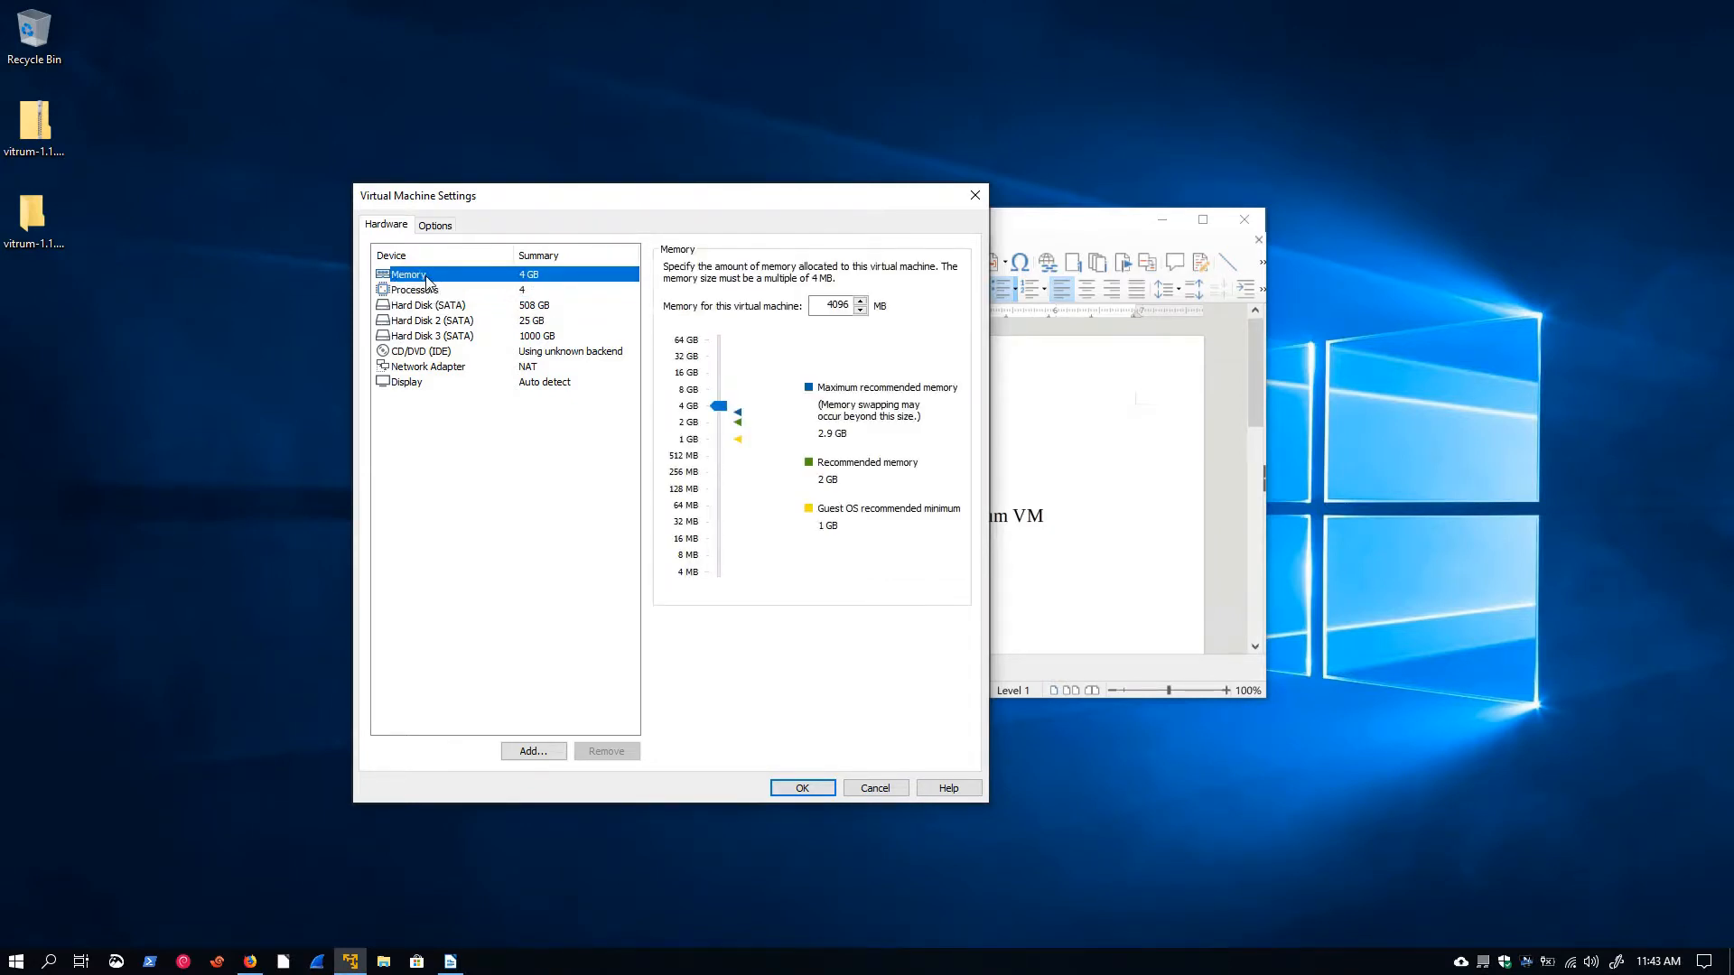
click(451, 370)
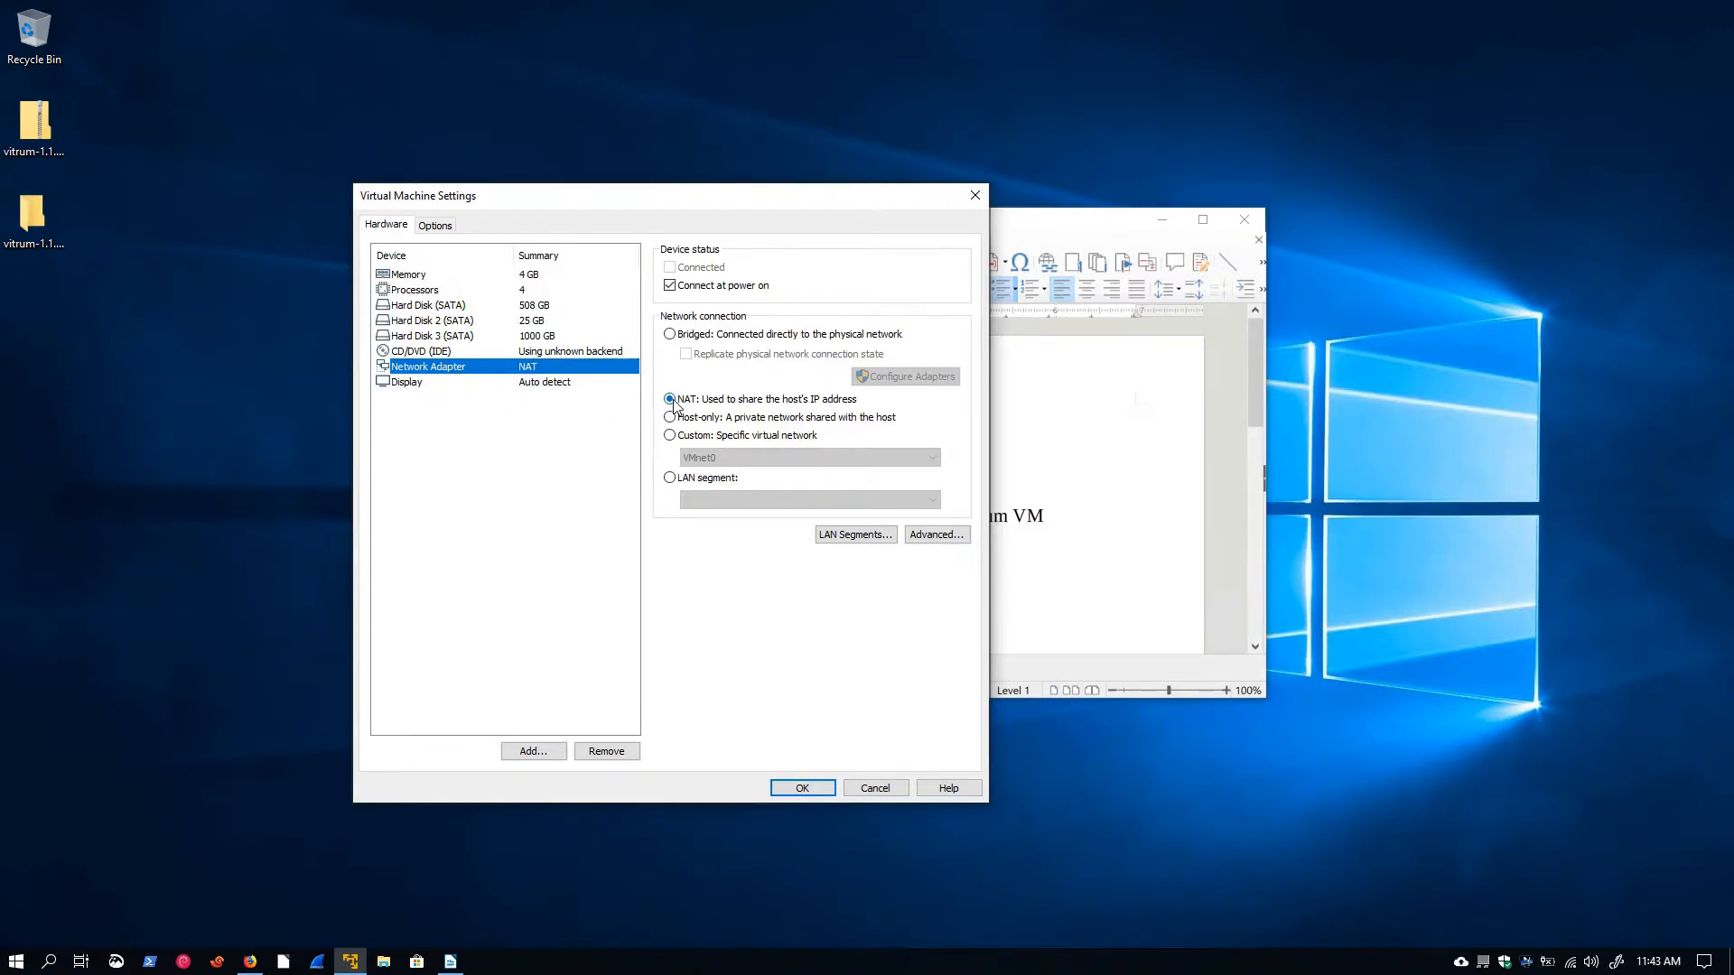
Switch the network adapter to Bridged, bridging to the ASIX AX88179 USB 3.0 Gigabit Ethernet Adapter #3, and save the settings
click(670, 334)
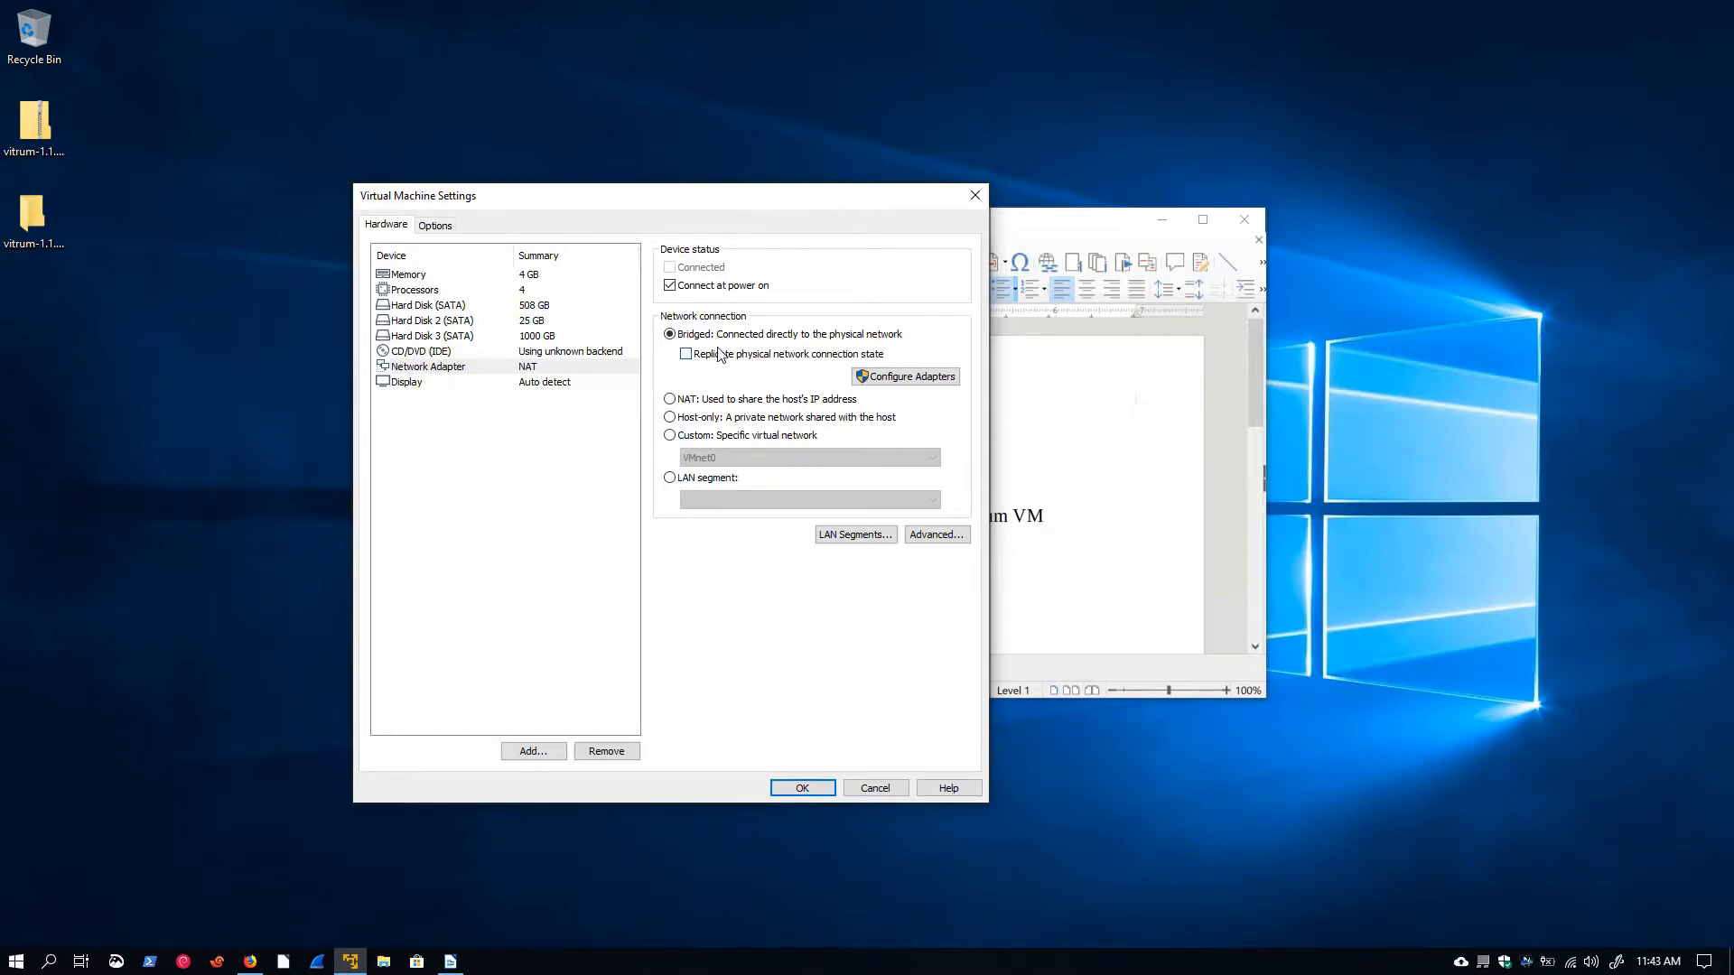
click(895, 381)
click(802, 617)
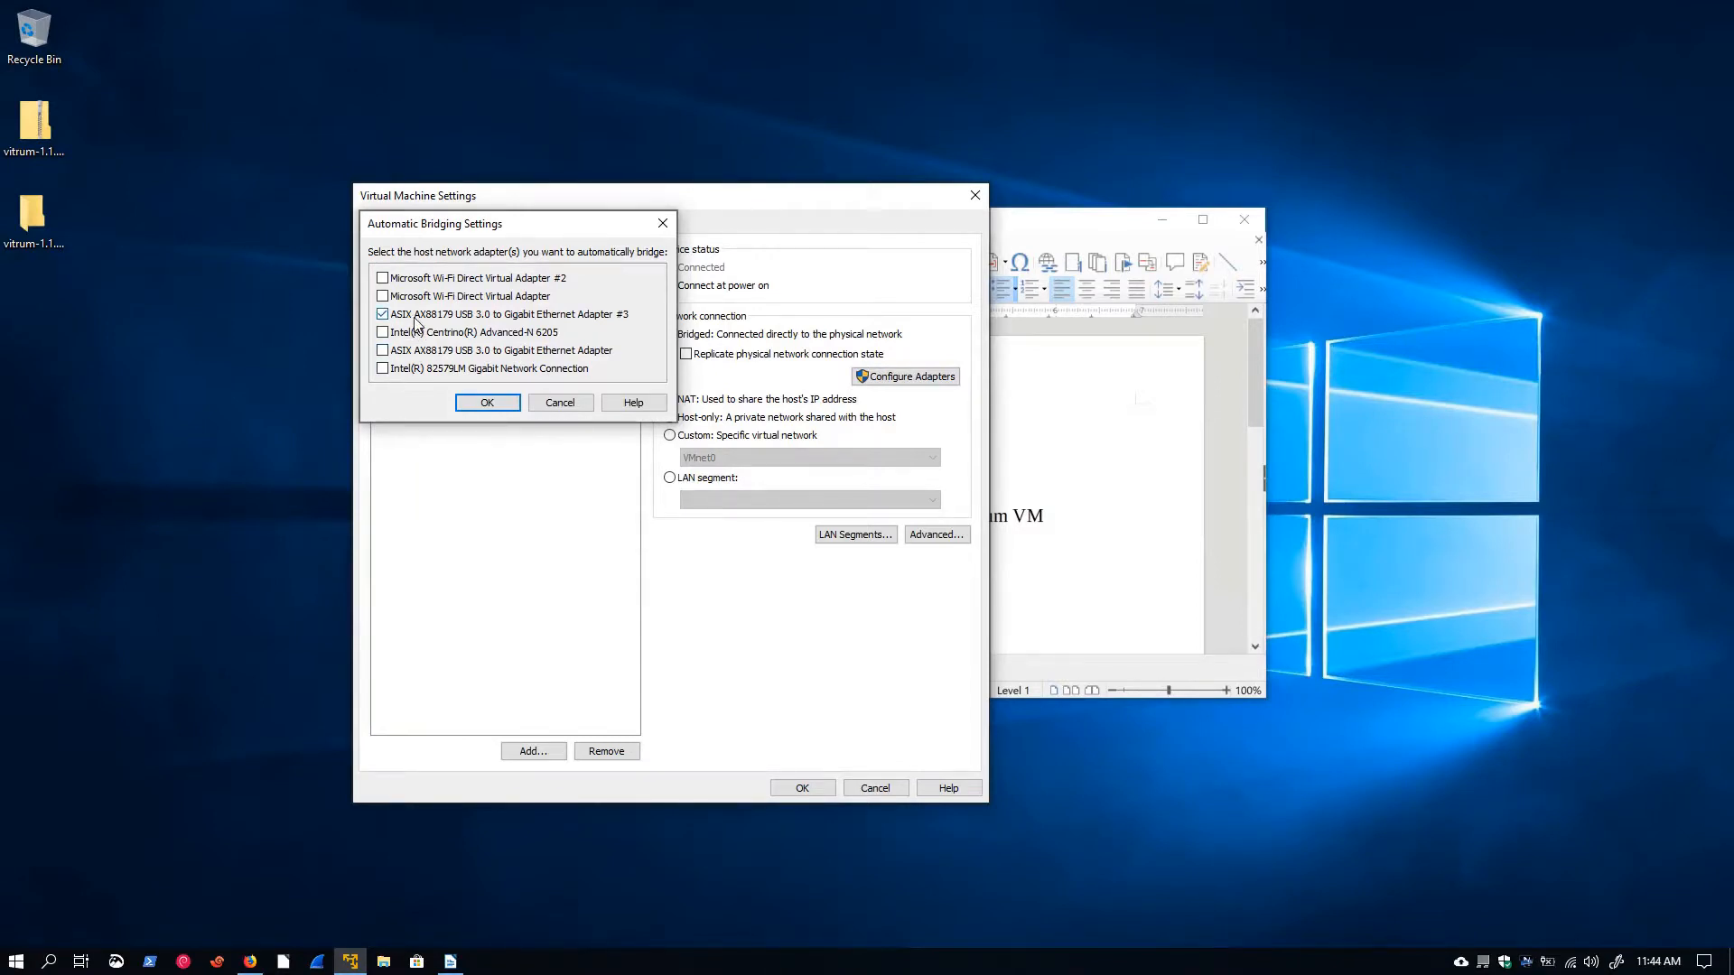
click(487, 404)
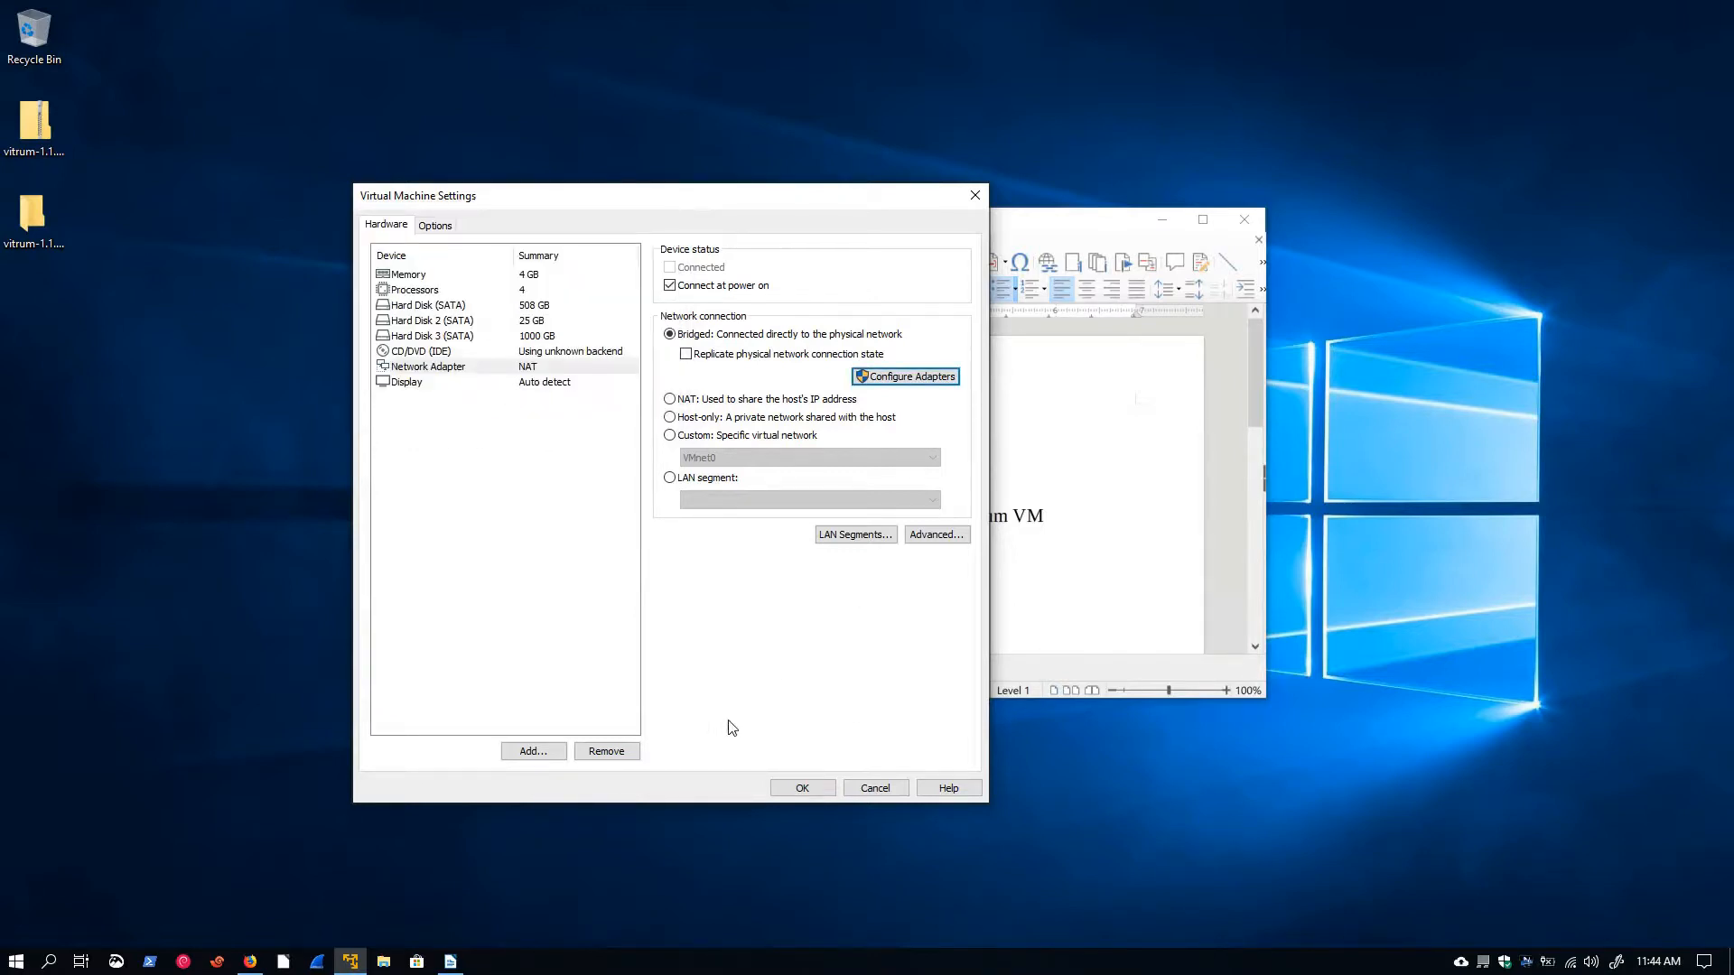
click(794, 787)
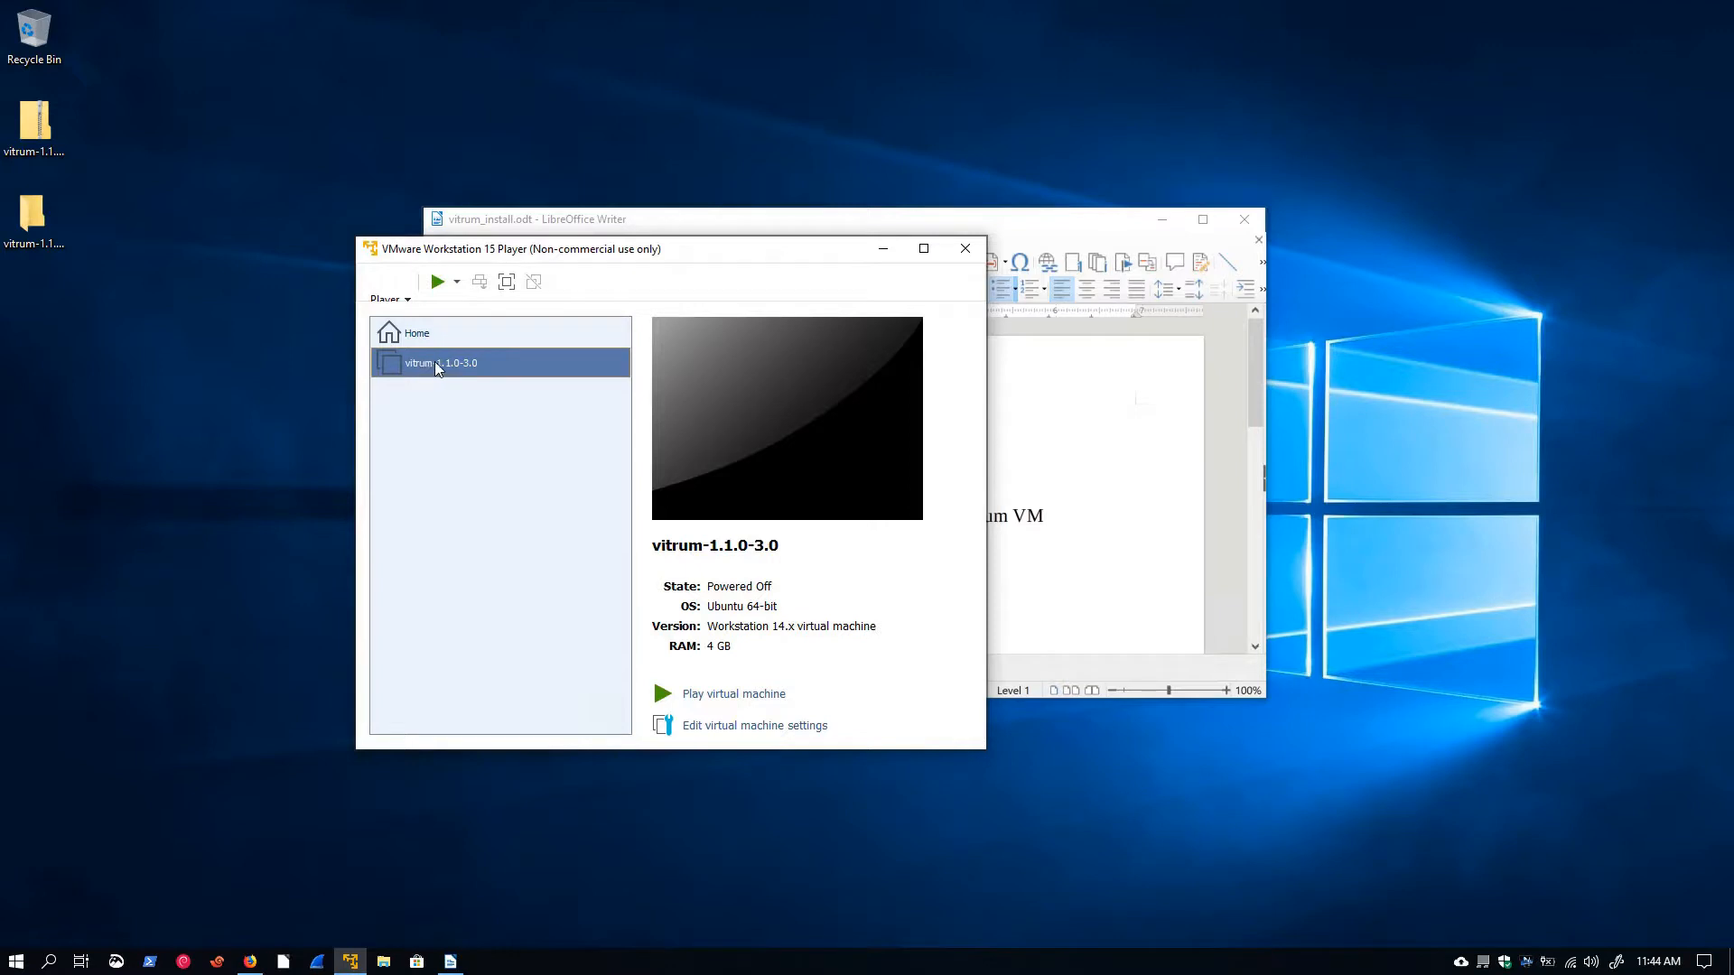
Power on the vitrum-1.1.0-3.0 virtual machine and let it boot to the login prompt
double_click(436, 361)
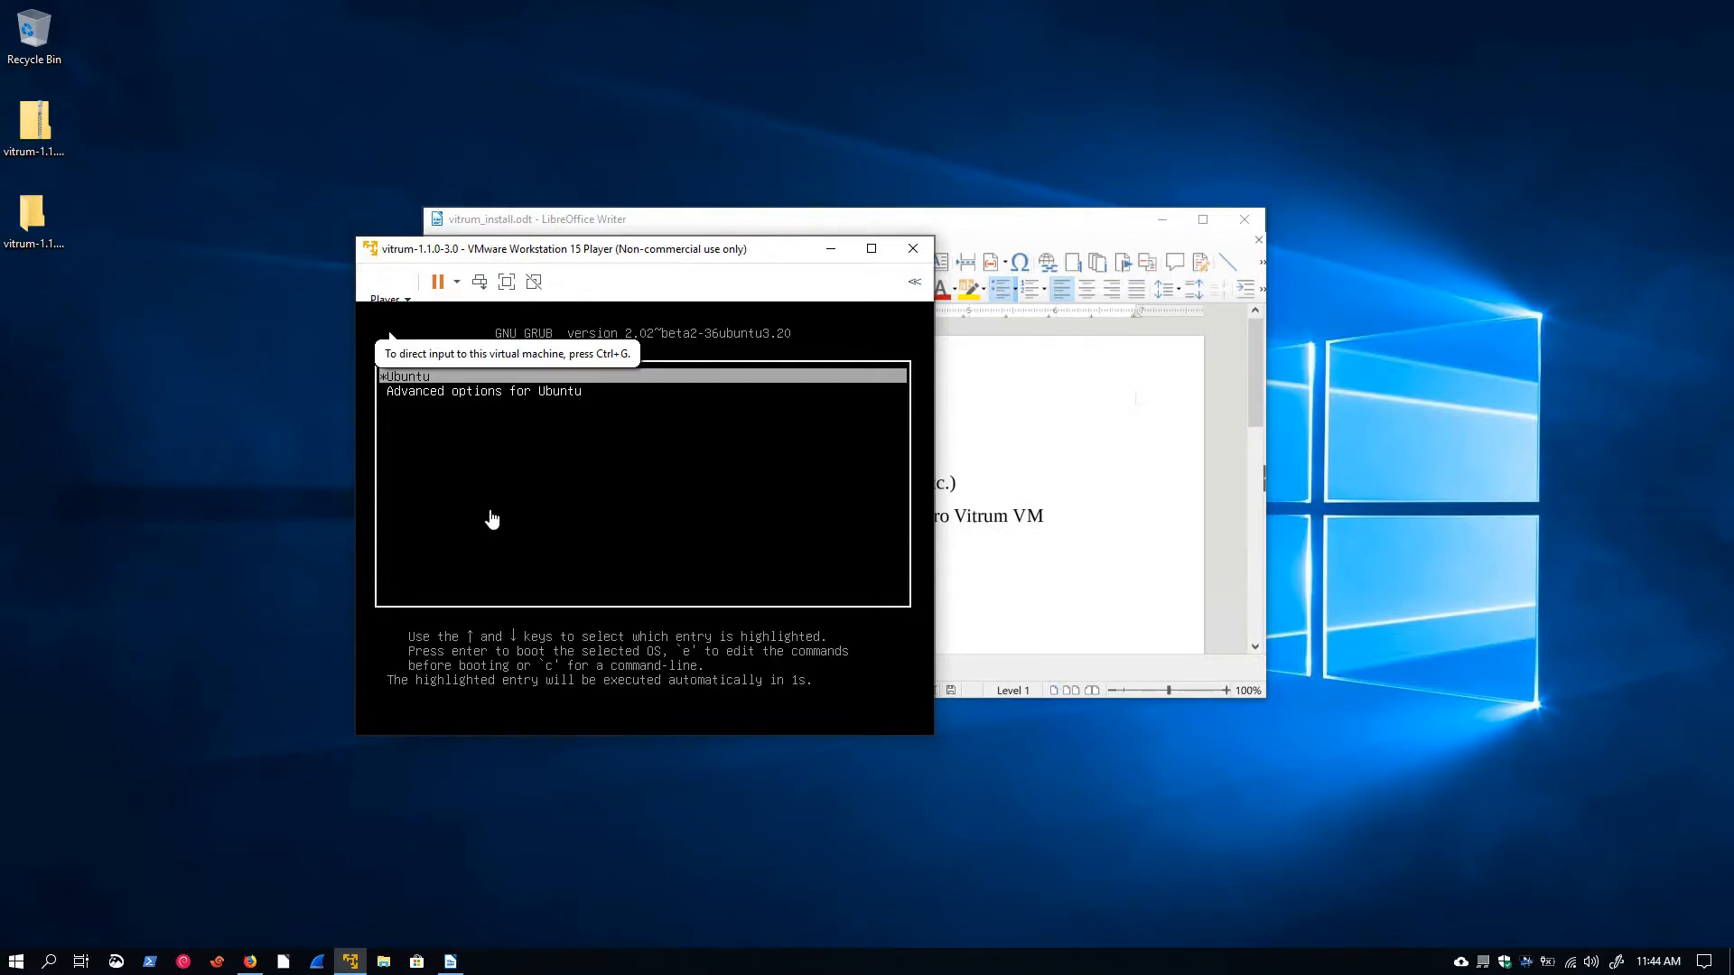
click(568, 515)
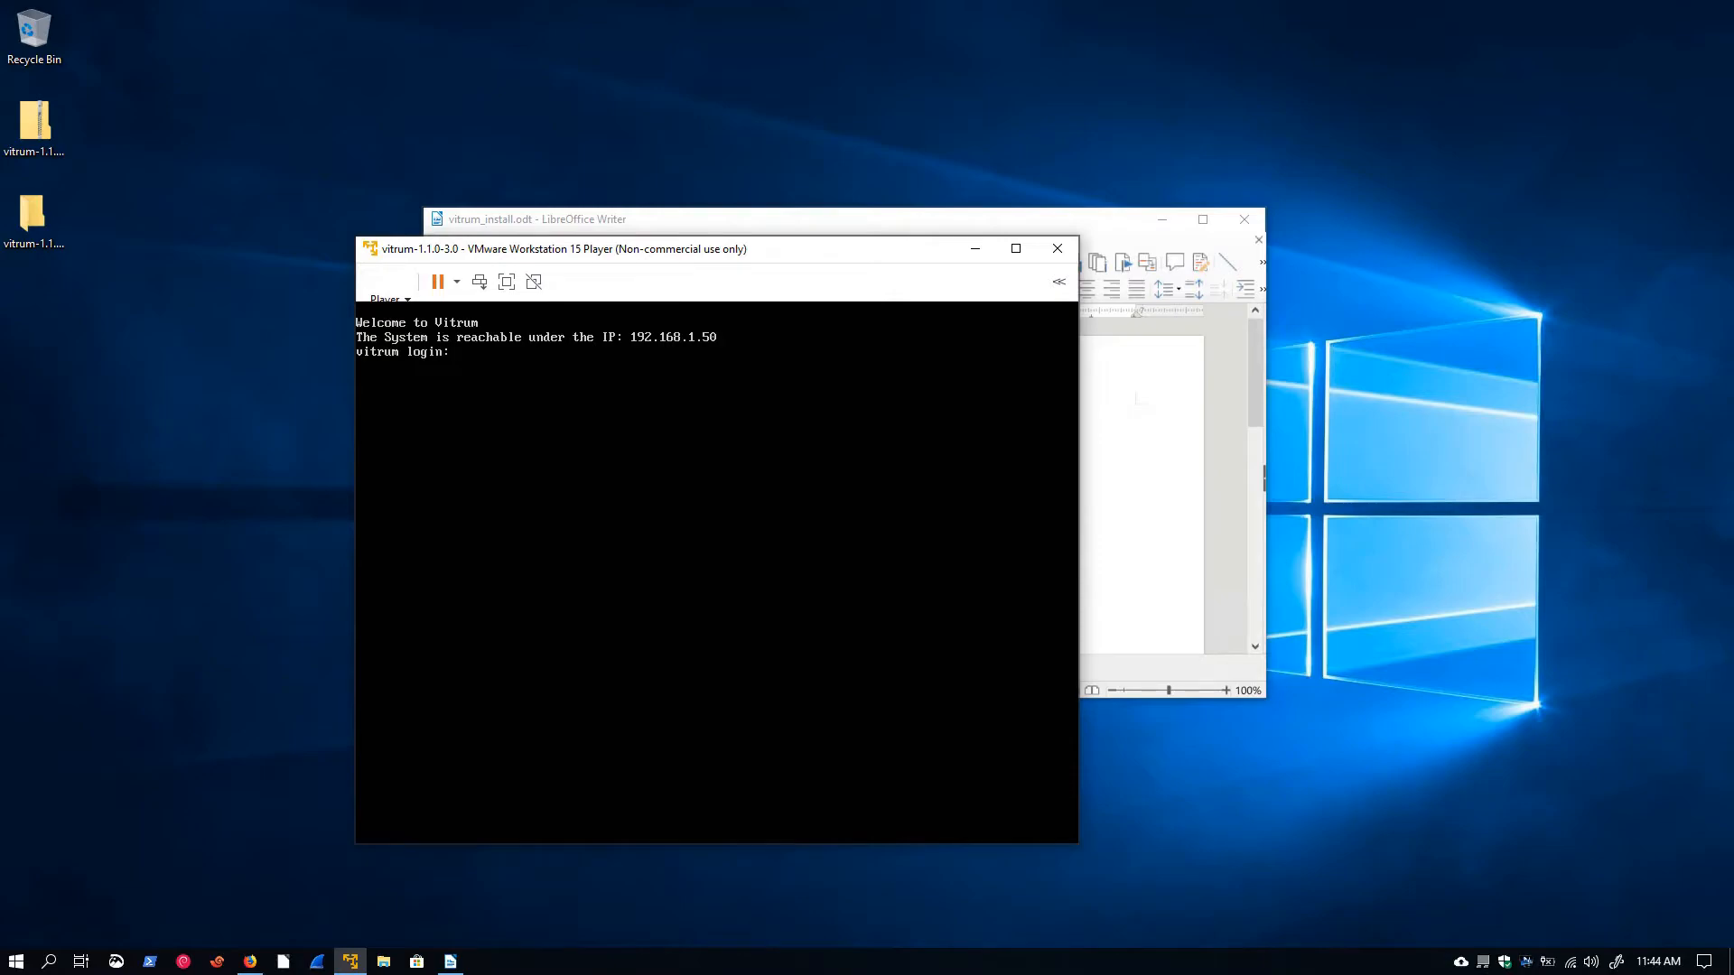
Switch to Firefox and open the address 192.168.1.50
click(250, 961)
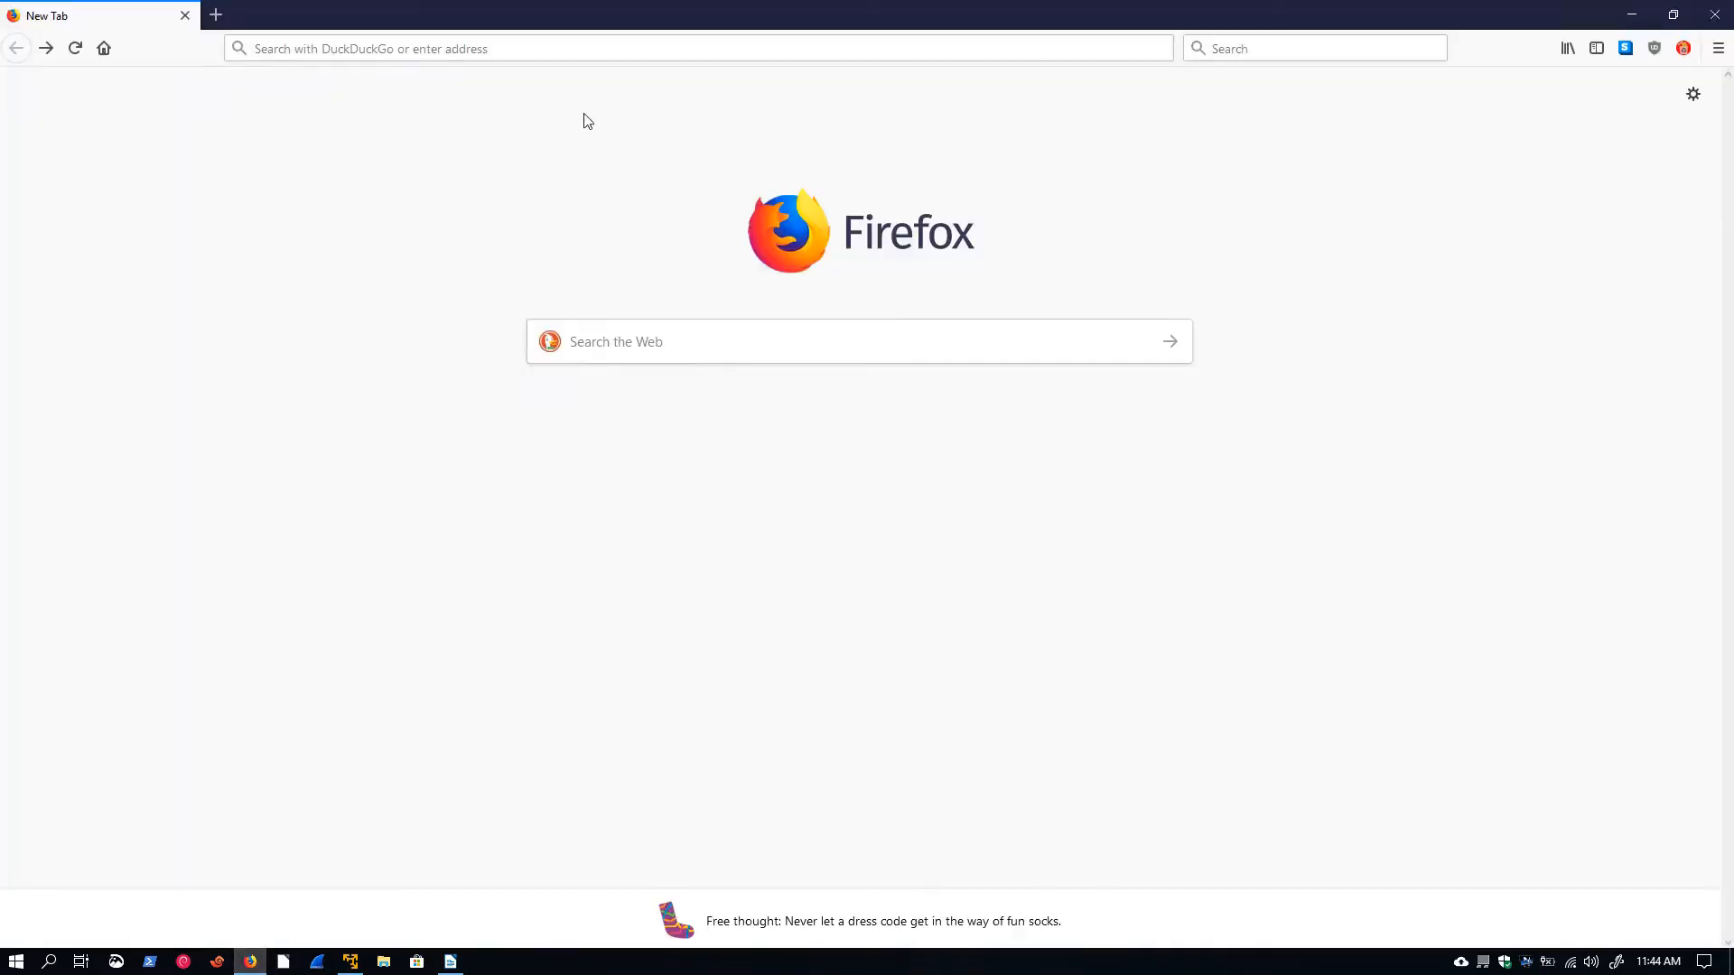
click(317, 49)
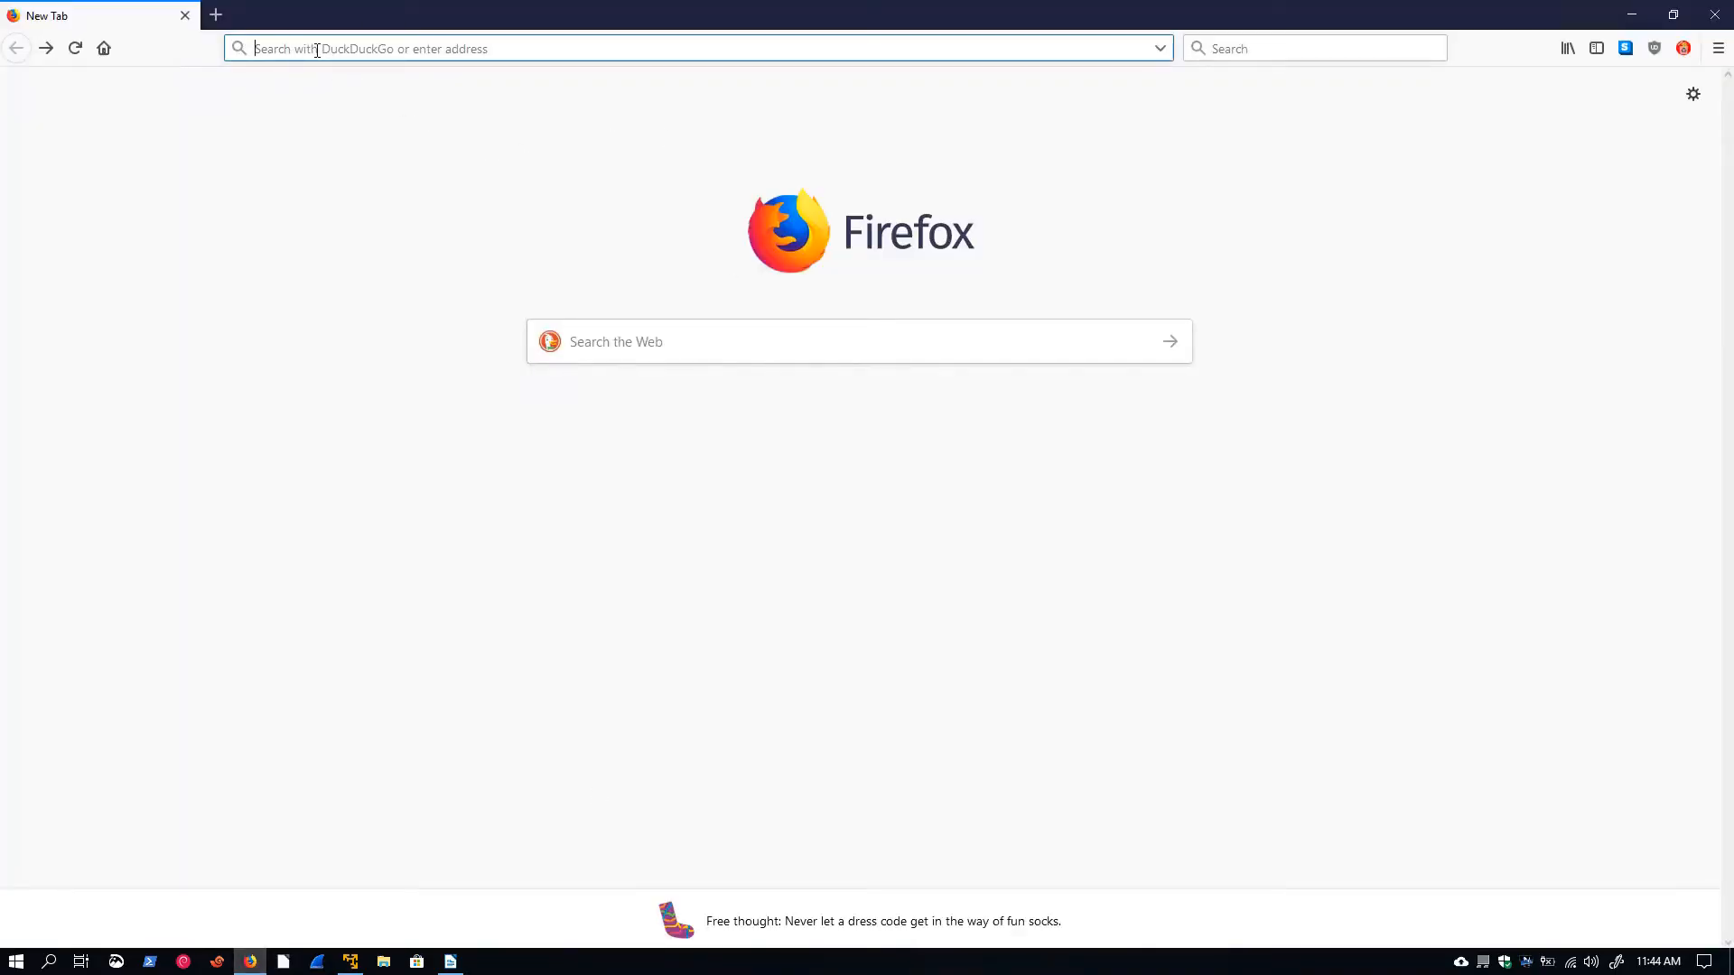
text(192.168)
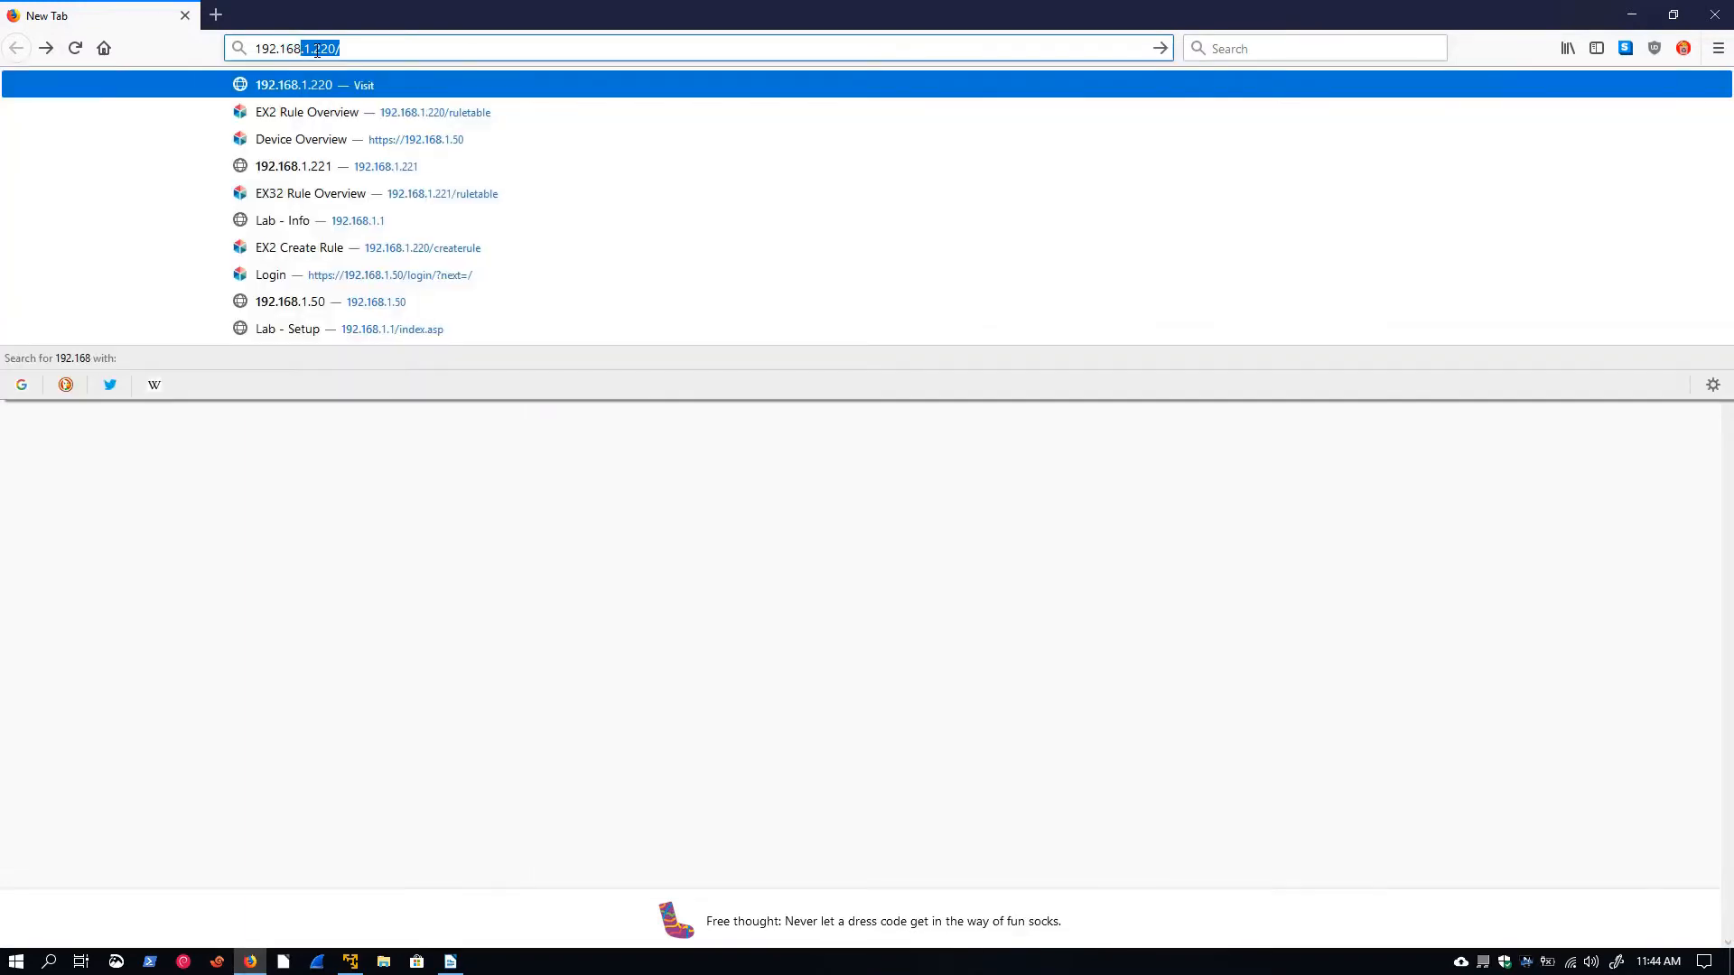
text(.1.50)
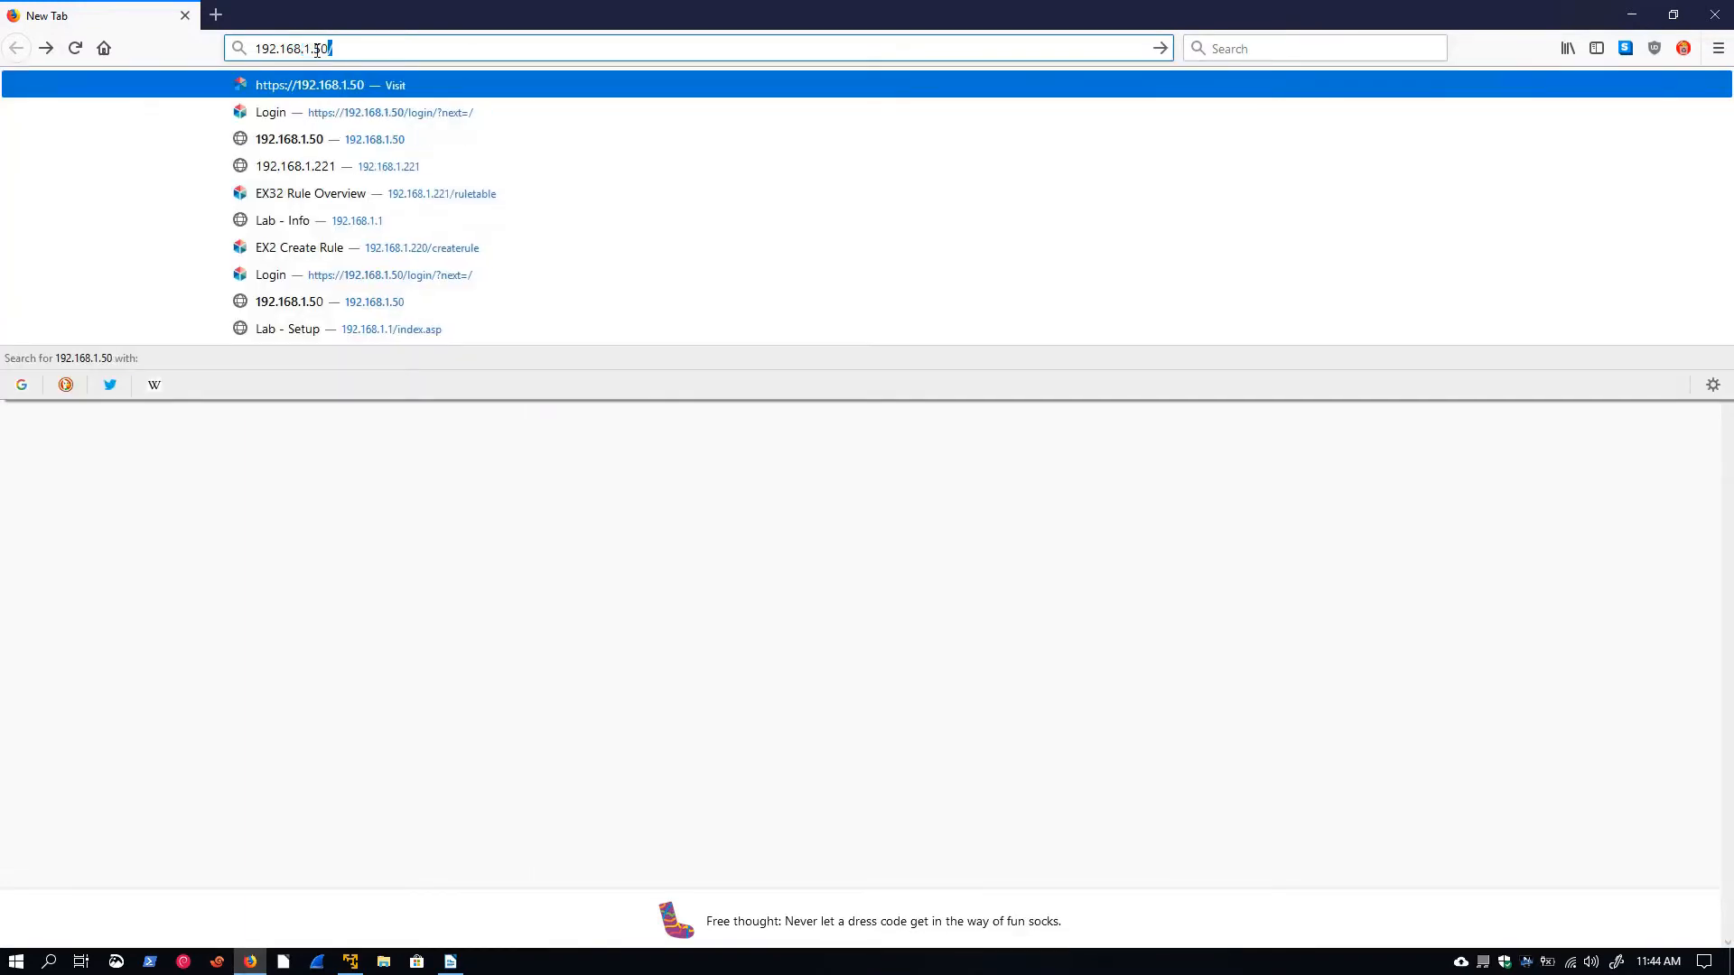
key(Return)
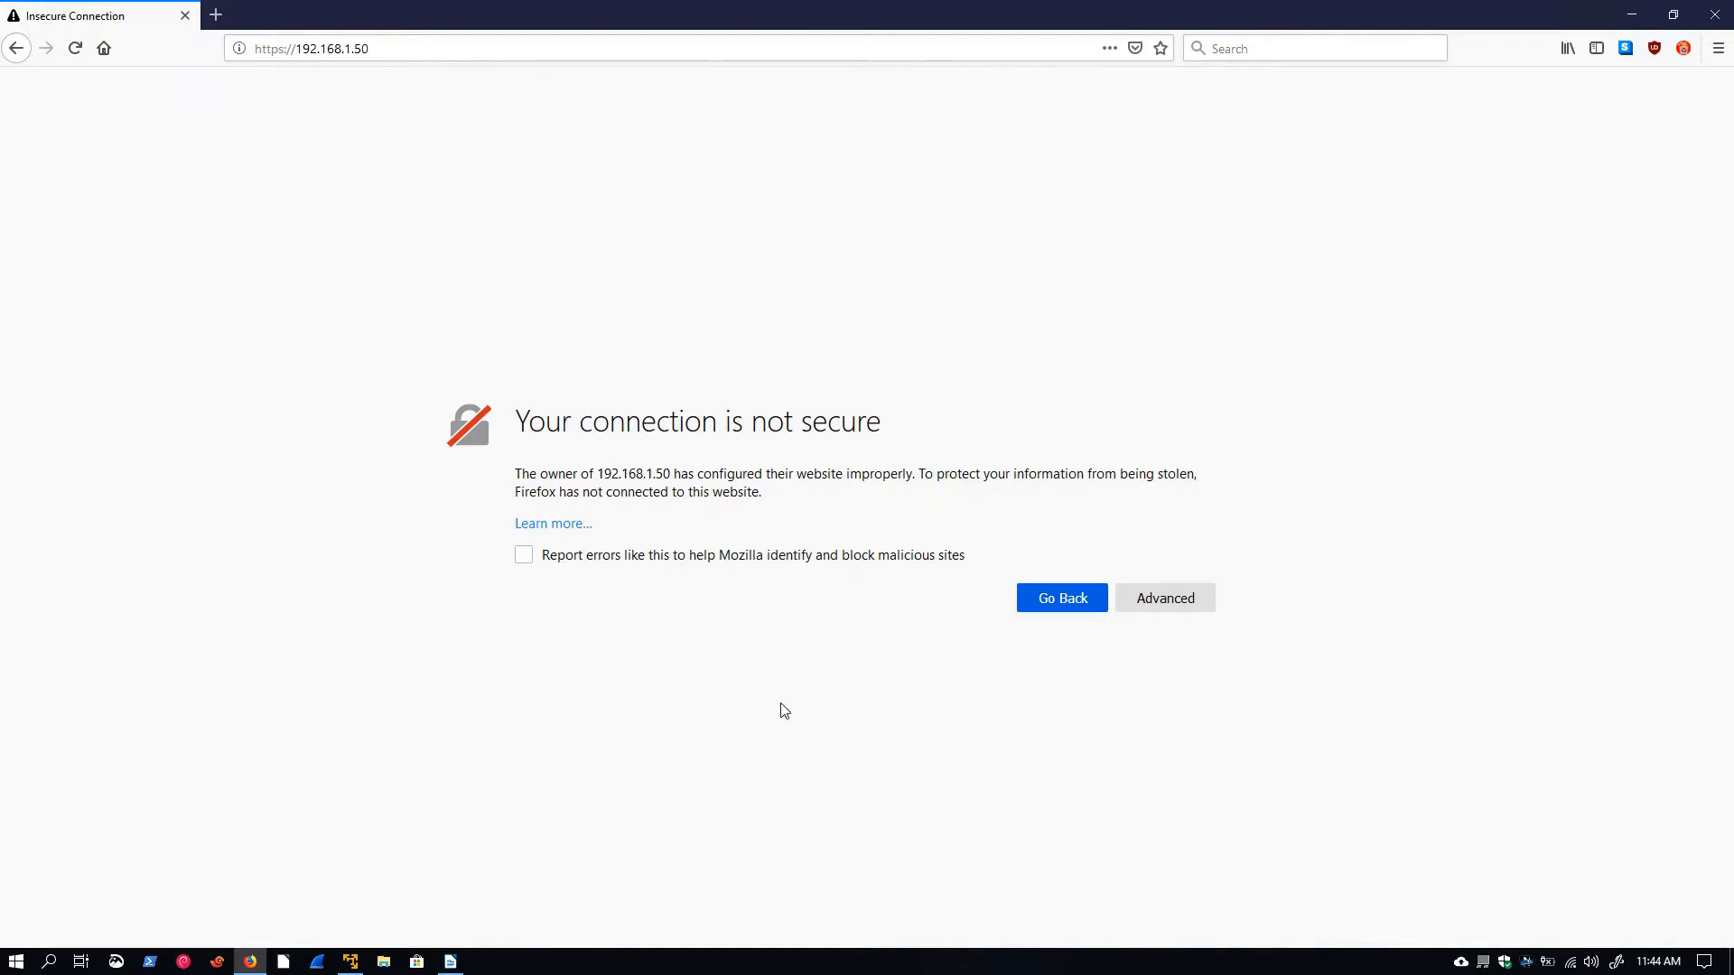
Bypass the self-signed certificate warning by adding a security exception for 192.168.1.50
click(1178, 600)
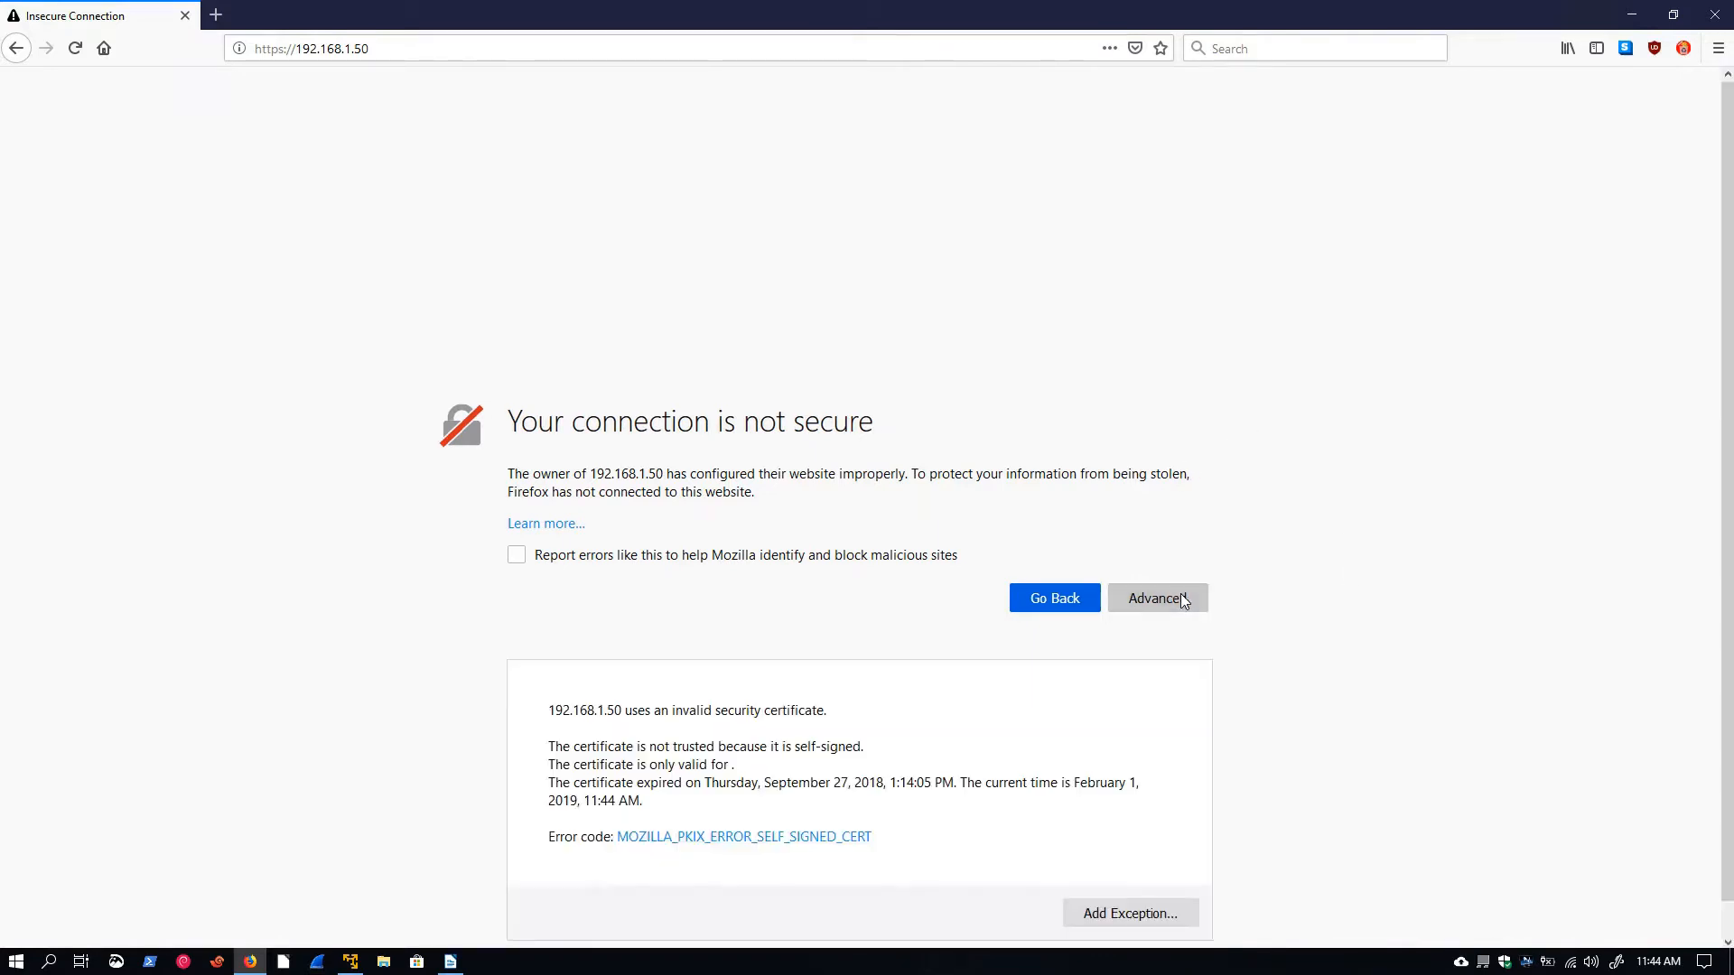
click(1124, 881)
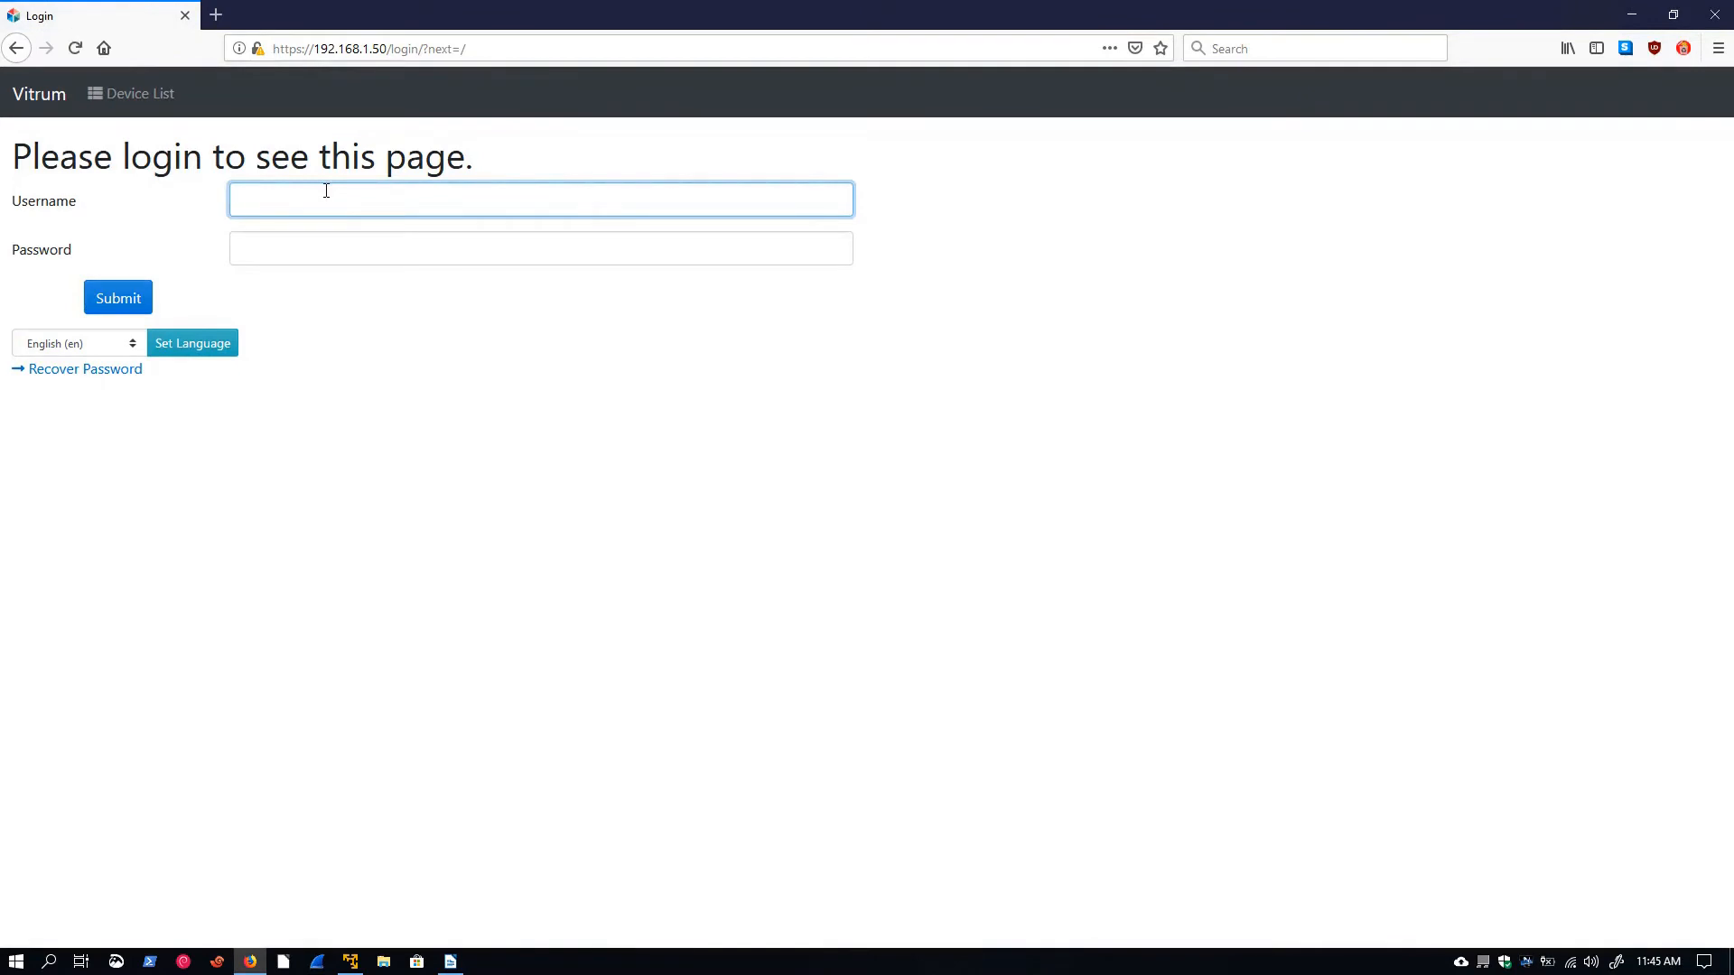
Log in to the Vitrum web interface with username admin and the account password
click(327, 191)
text(admin)
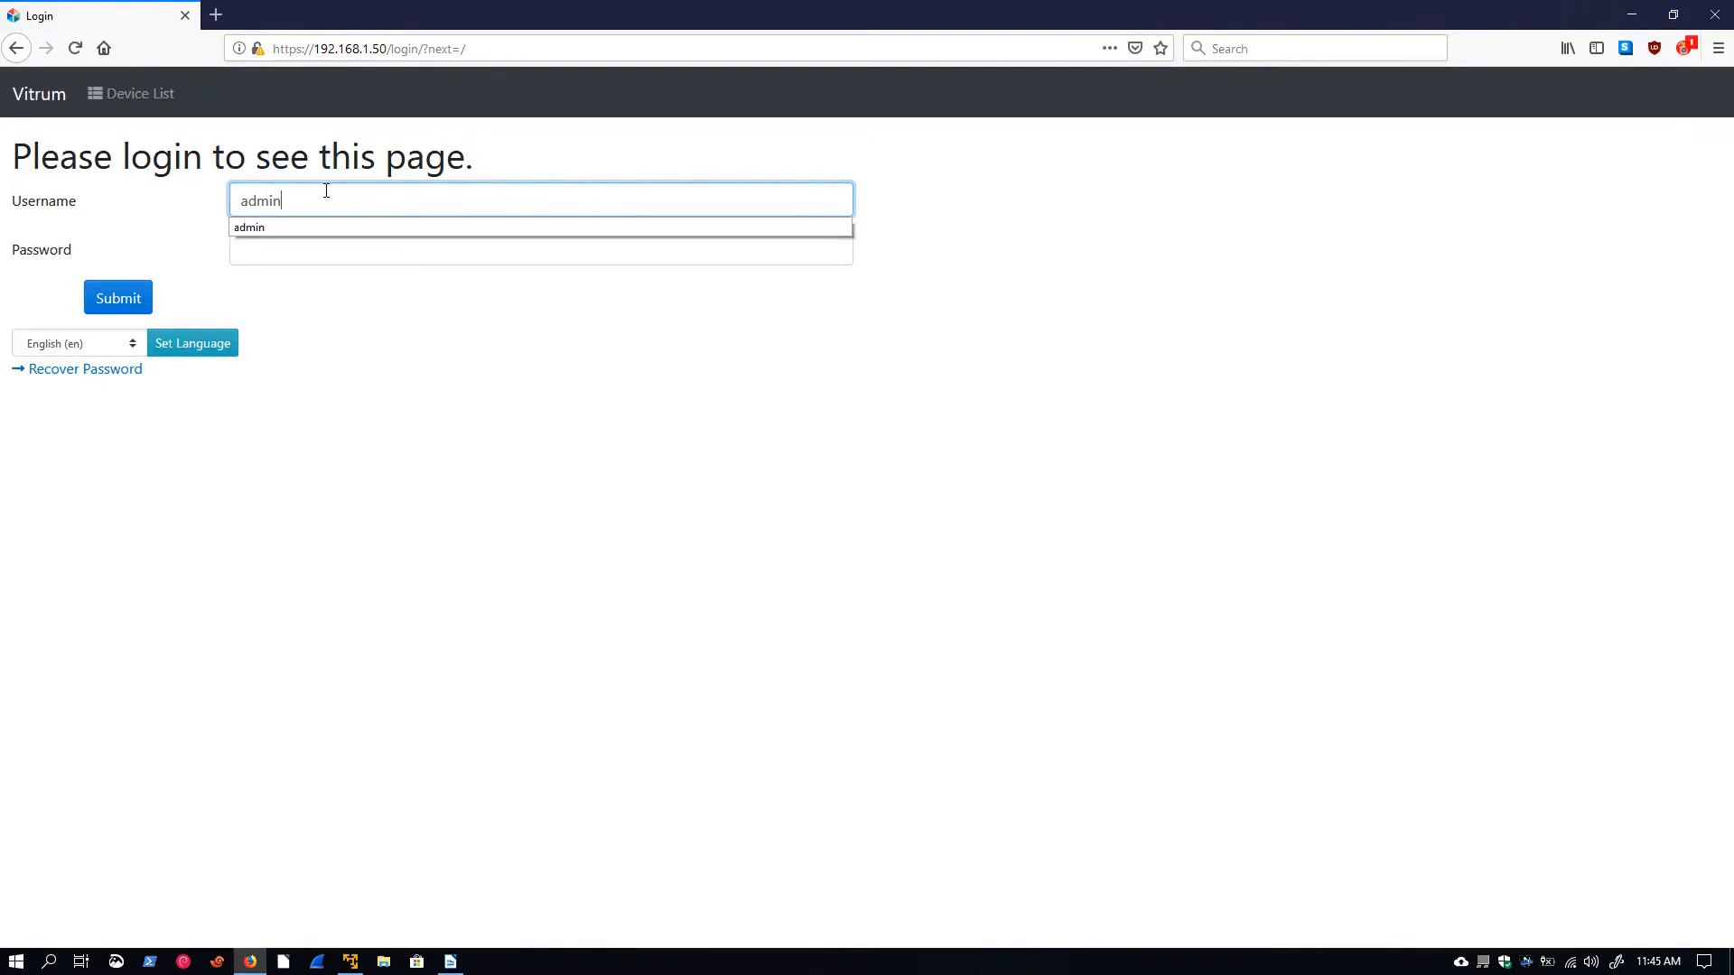
key(Tab)
text(admin)
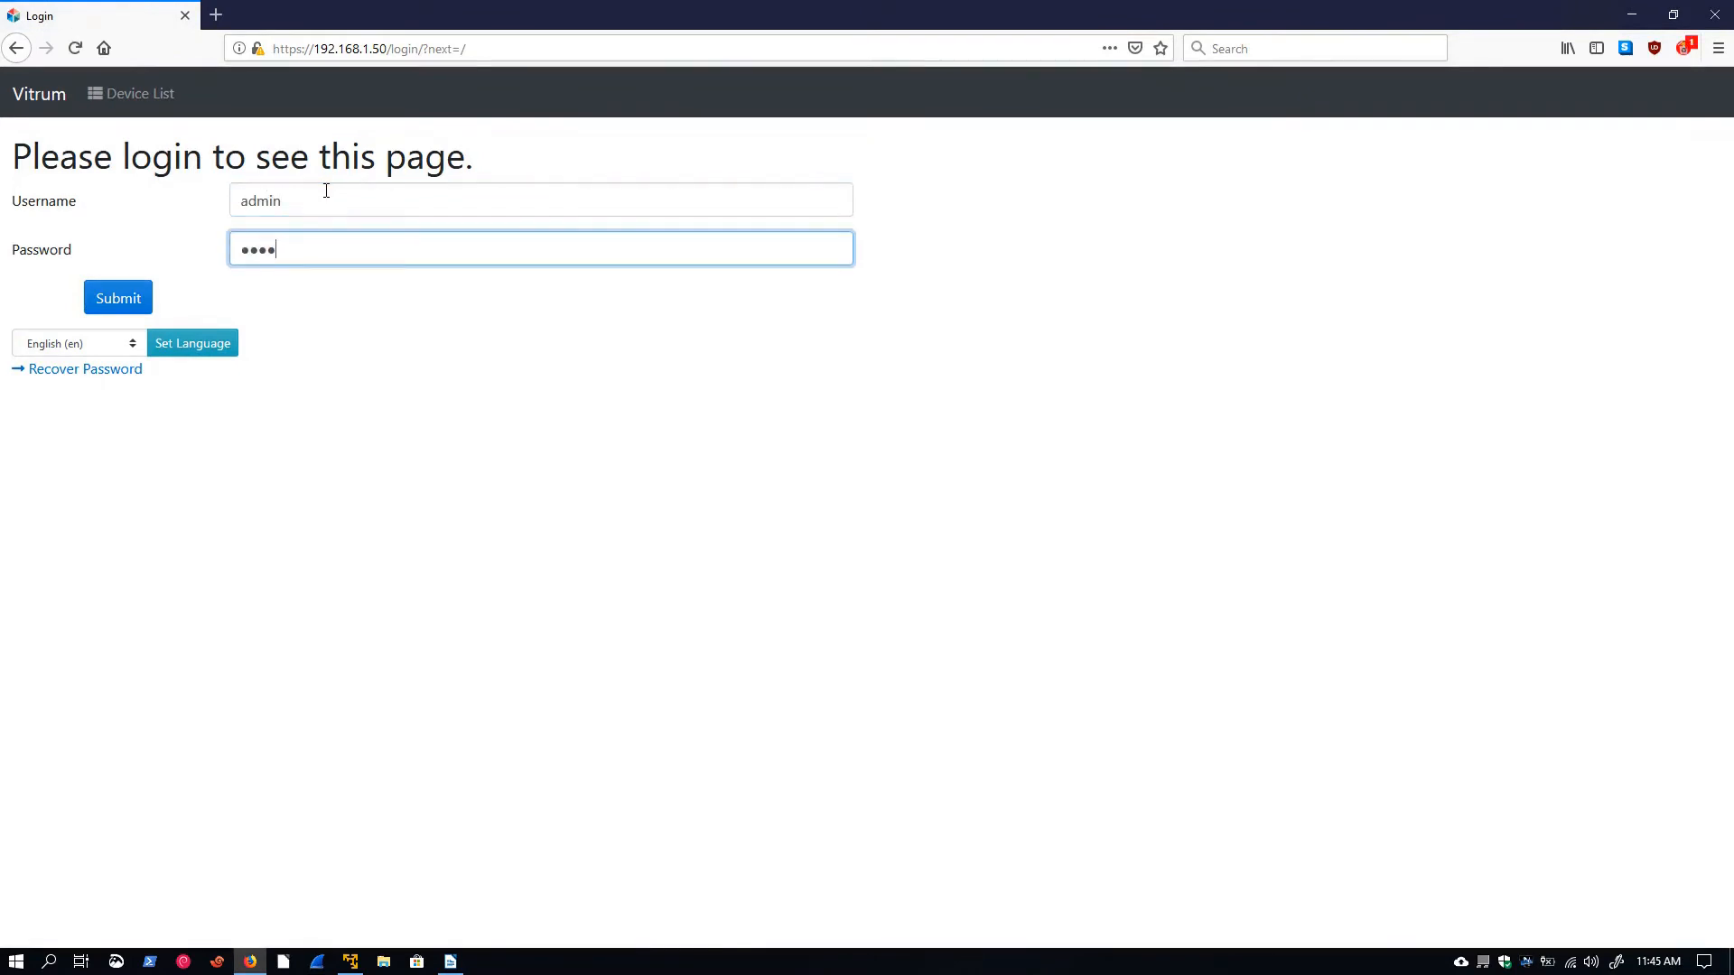
click(102, 300)
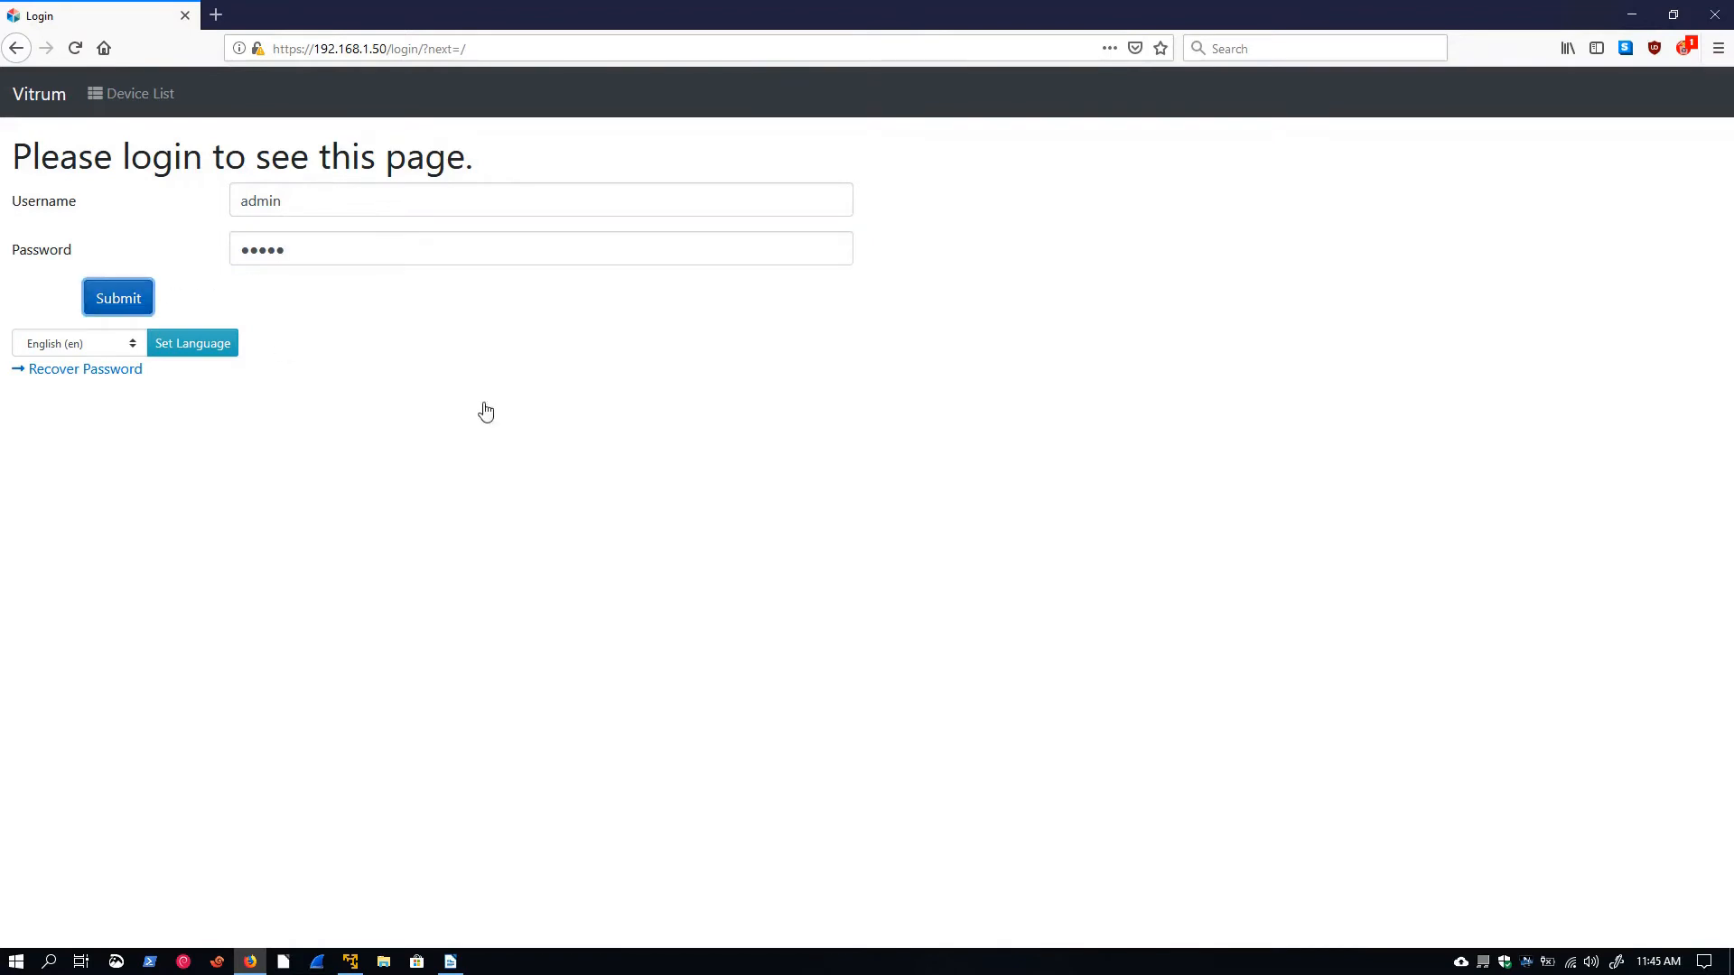
click(462, 210)
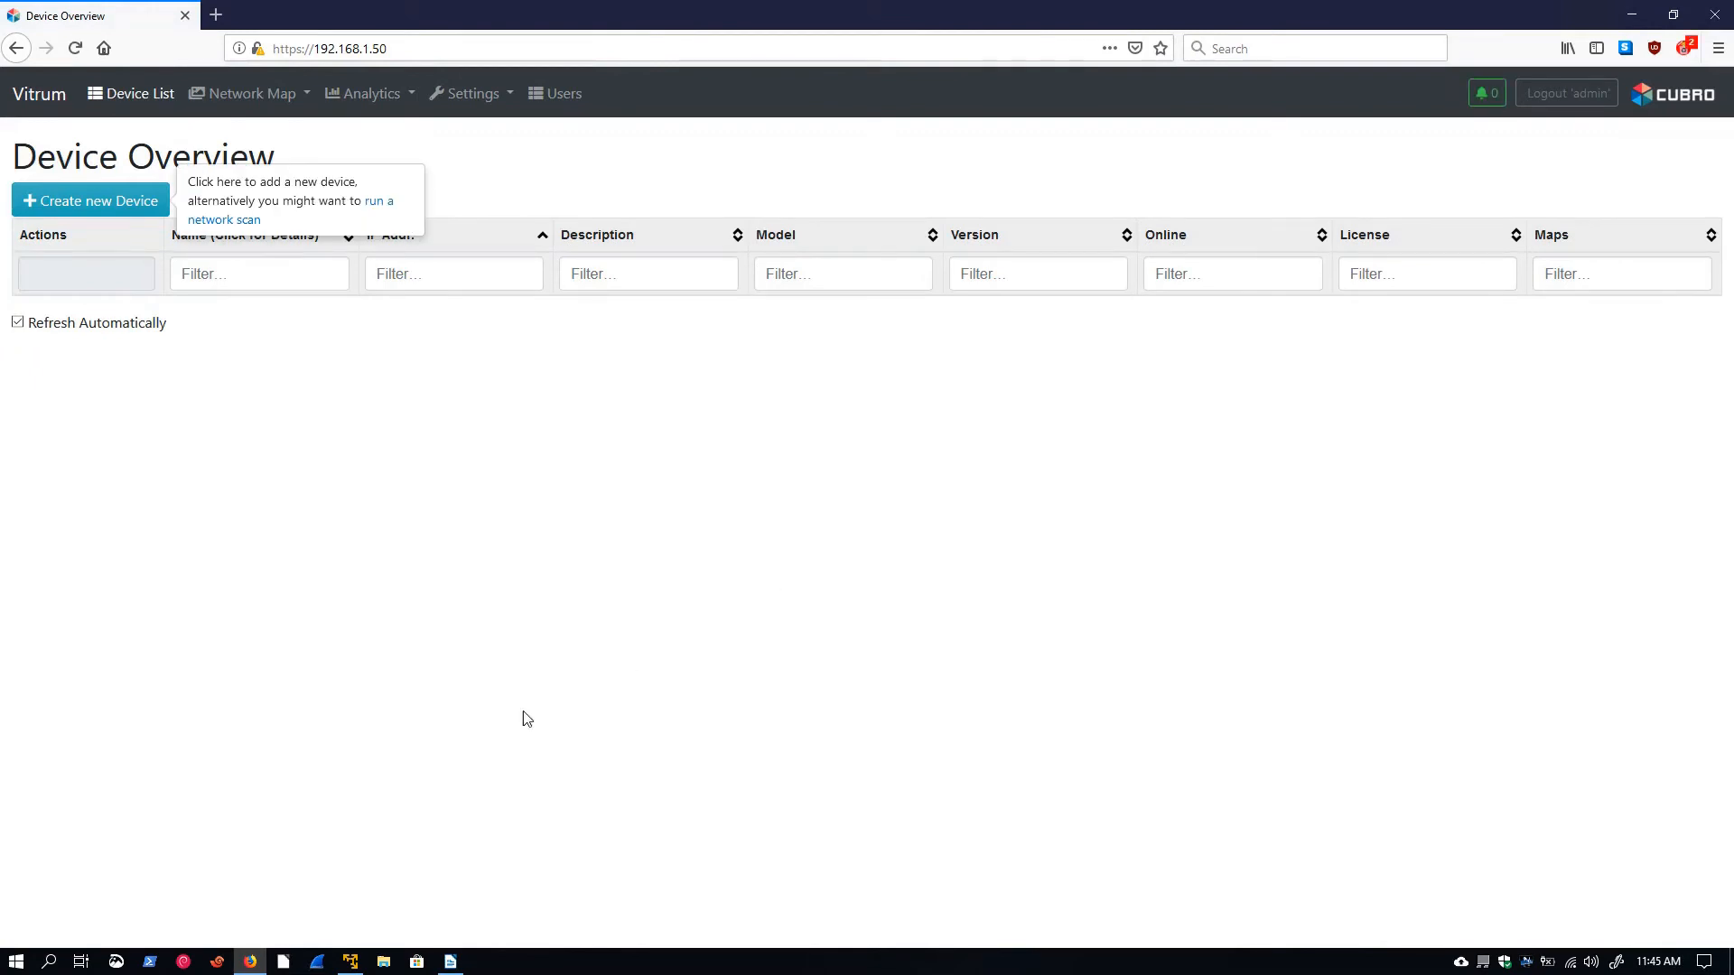
Switch to the virtual machine console and log in as user vitrum with the account password
click(350, 961)
click(676, 526)
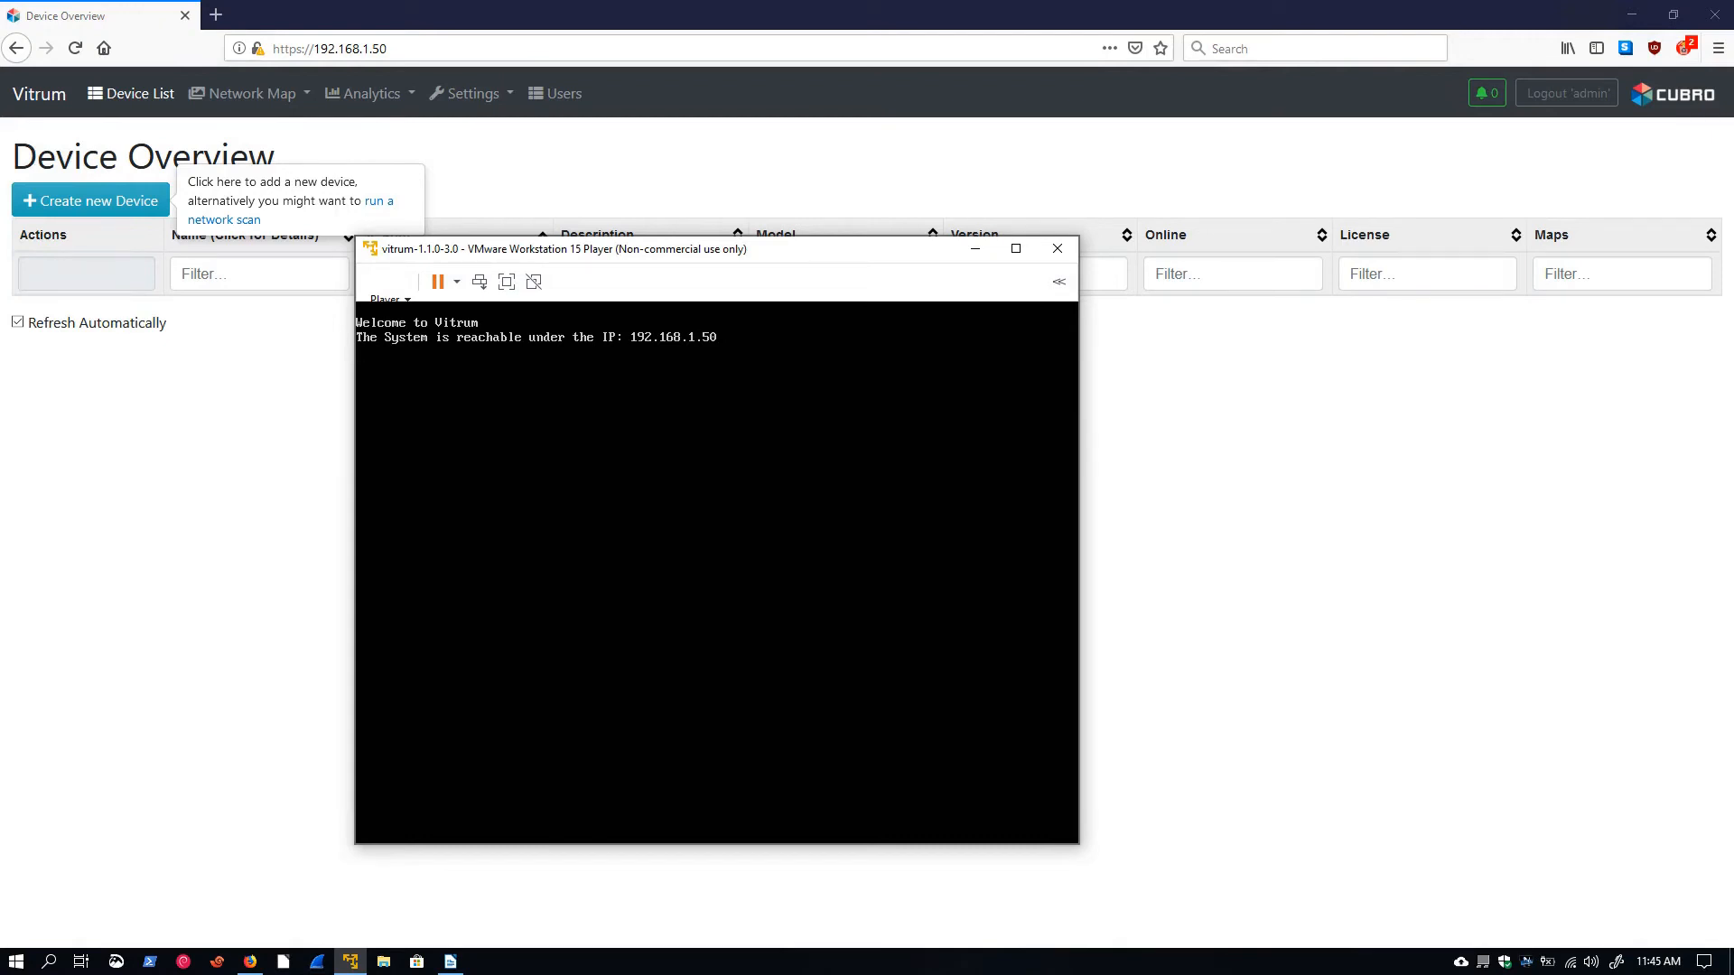
key(Return)
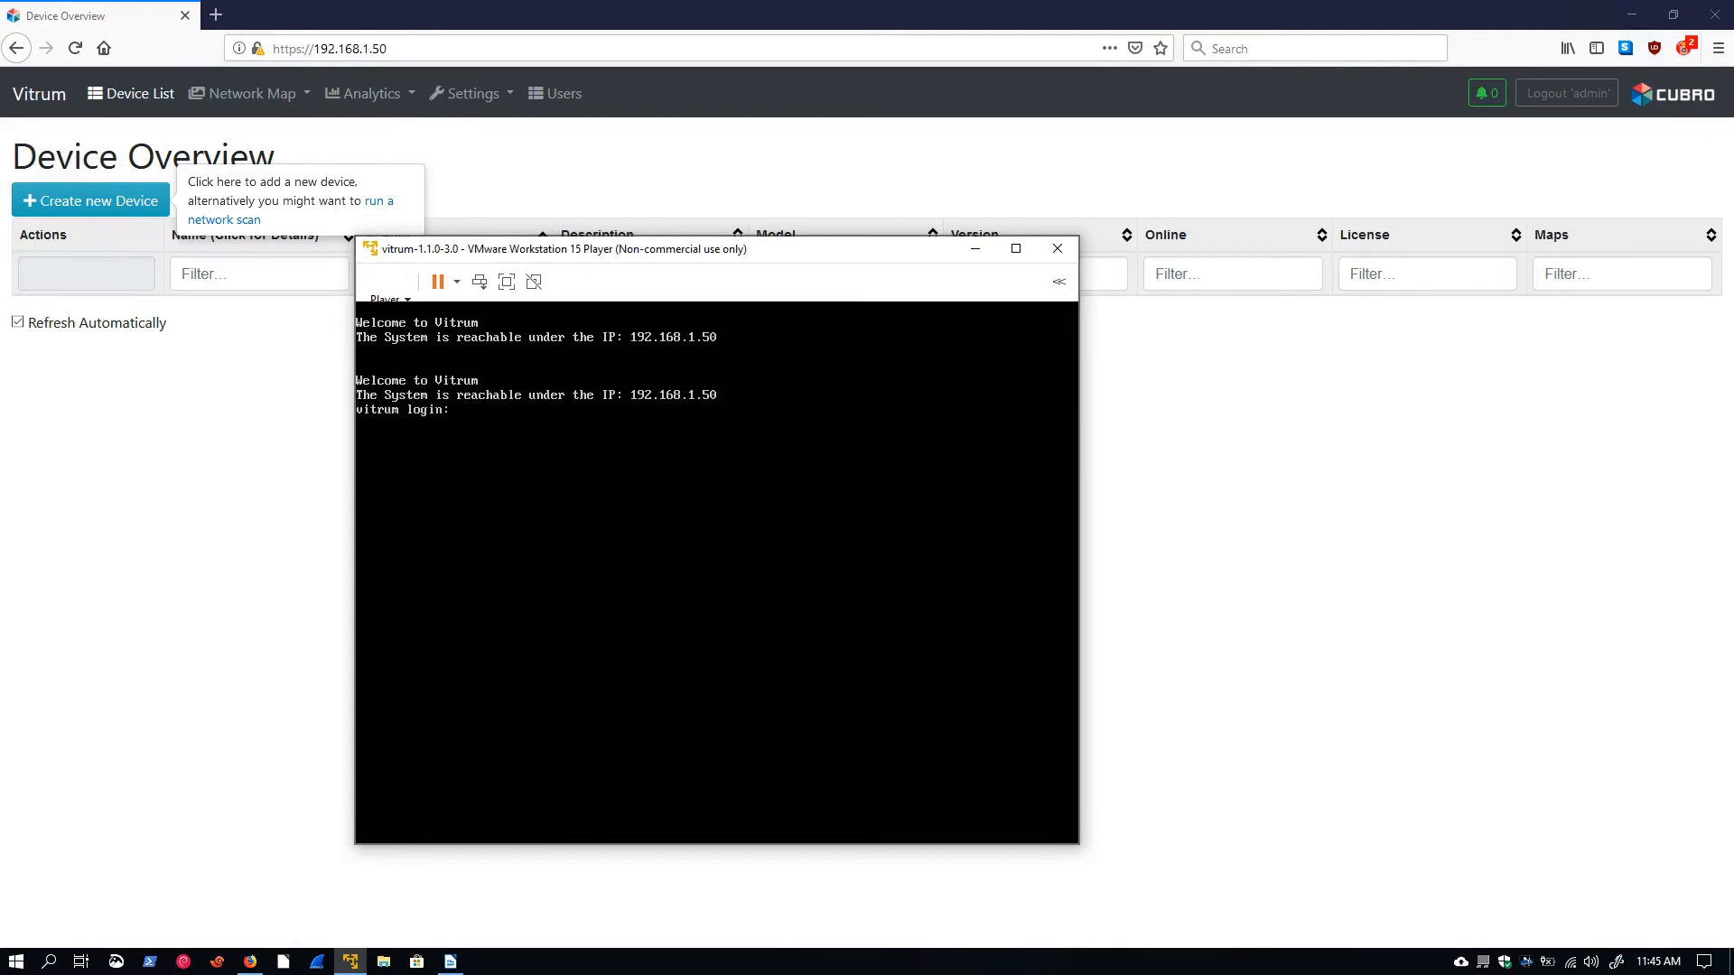
text(vvvitrum)
key(BackSpace)
key(BackSpace)
key(BackSpace)
key(BackSpace)
key(BackSpace)
key(BackSpace)
text(itrum)
key(Return)
key(Return)
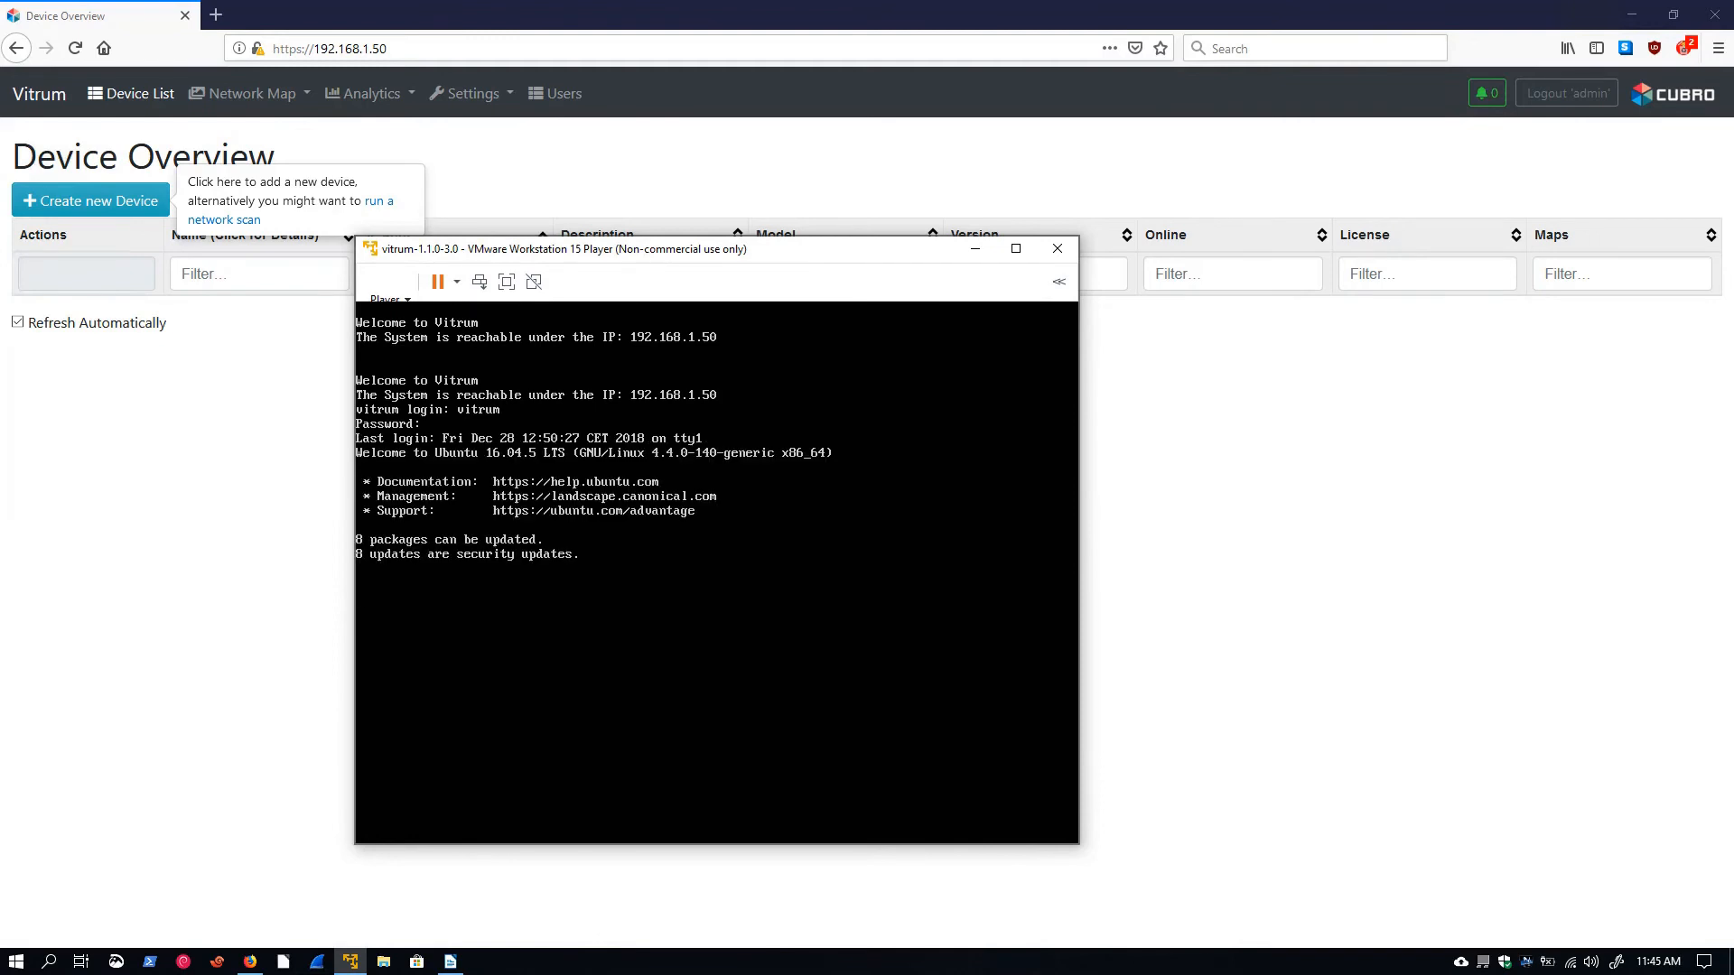